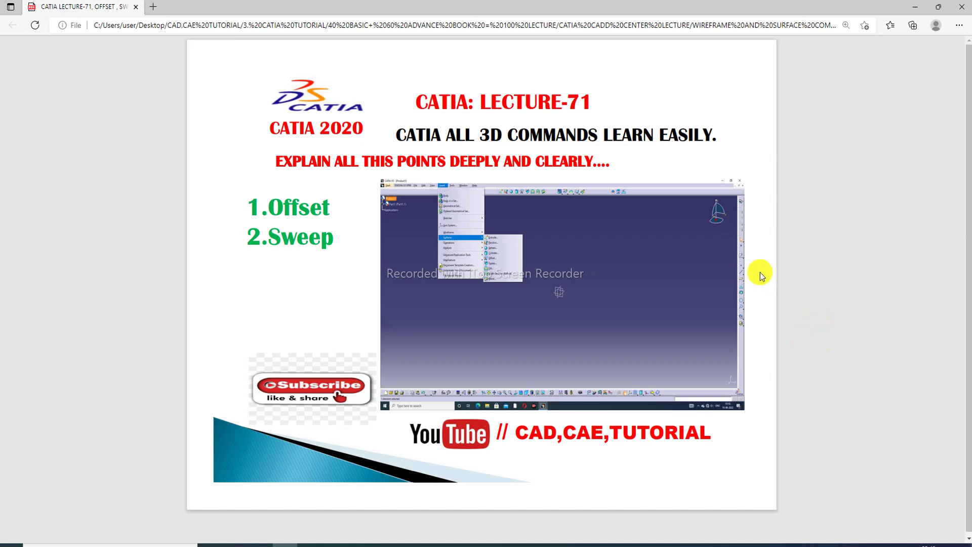
- Start a new sketch on the xy plane of Part2
click(471, 544)
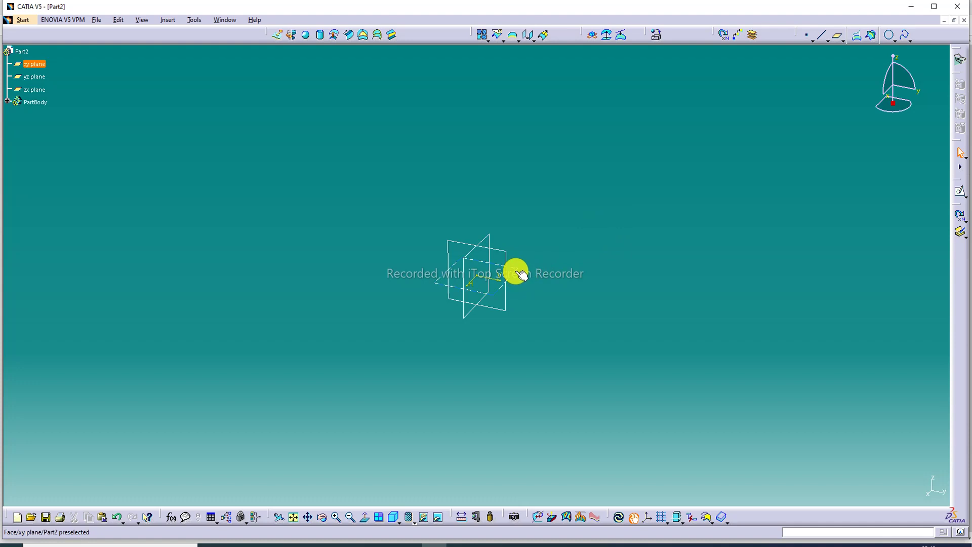
click(521, 274)
click(960, 191)
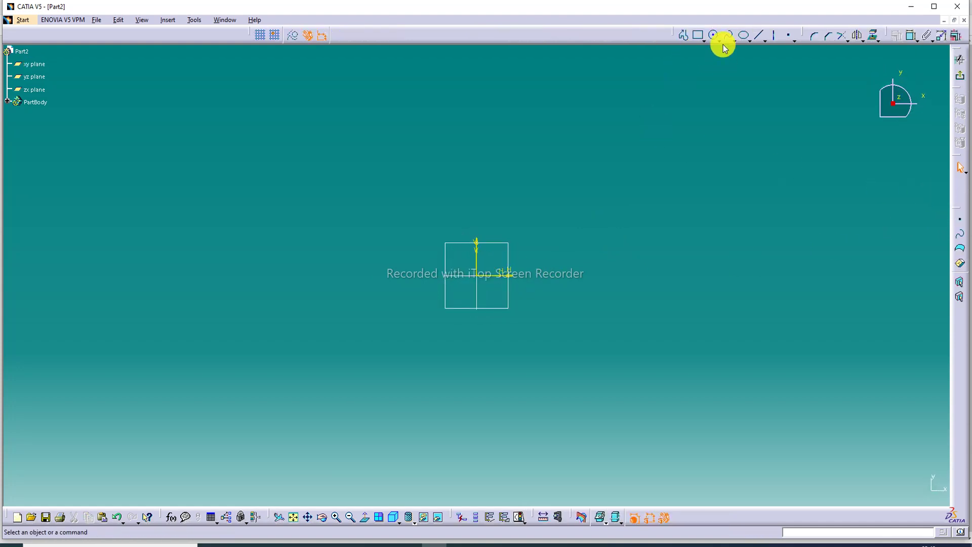
- Draw a wavy spline through six points with two crests and a trough
click(730, 38)
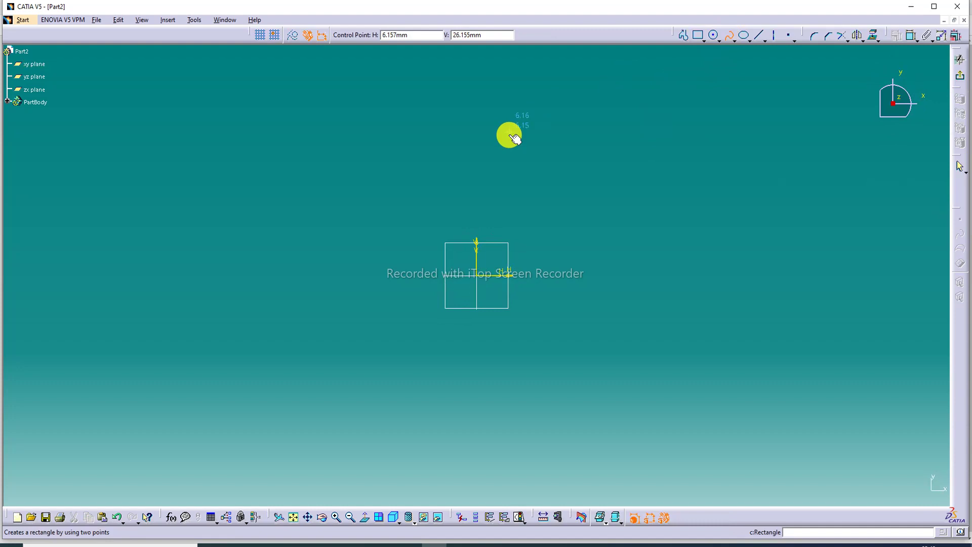
click(320, 263)
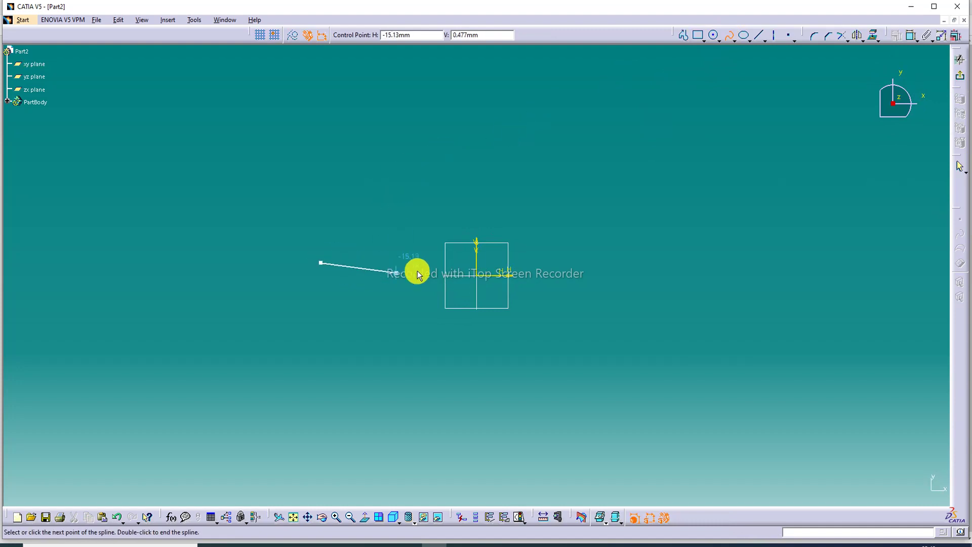
click(428, 268)
click(526, 209)
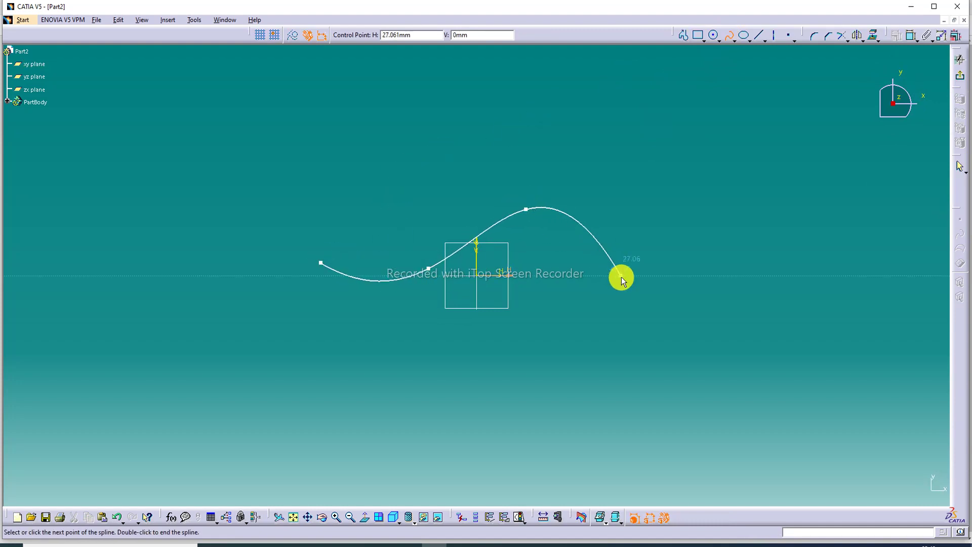
click(621, 275)
click(724, 227)
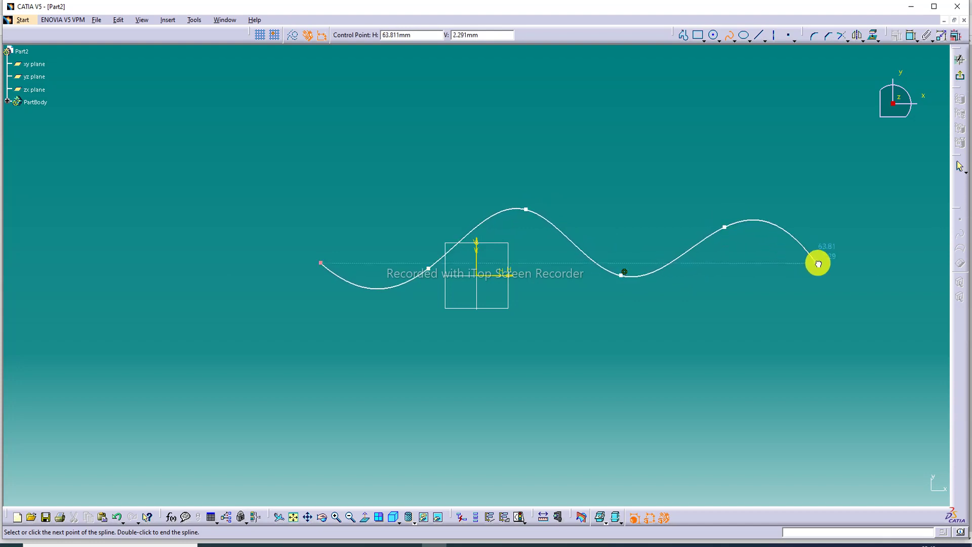
click(816, 262)
click(729, 37)
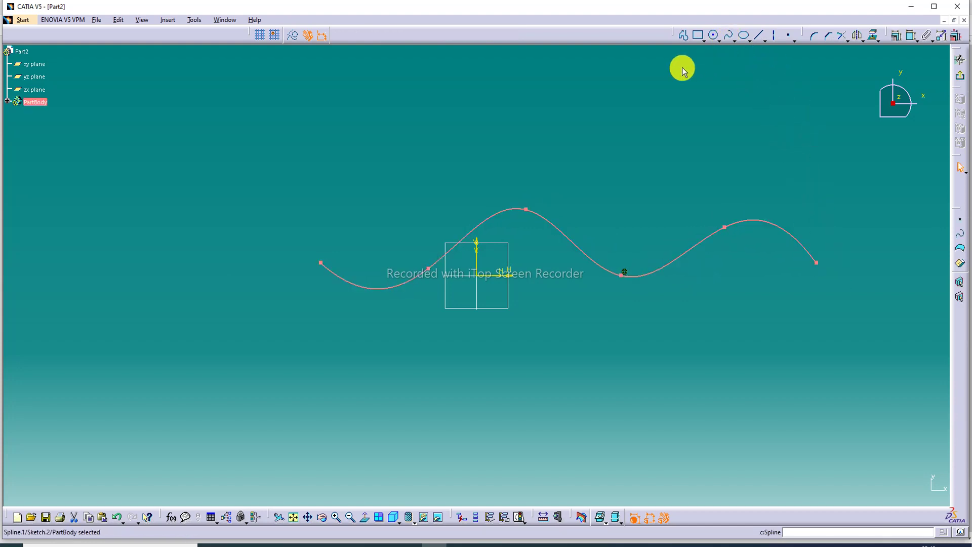
- Drag the spline's end point down-right and its start point up-left
drag(816, 262, 835, 282)
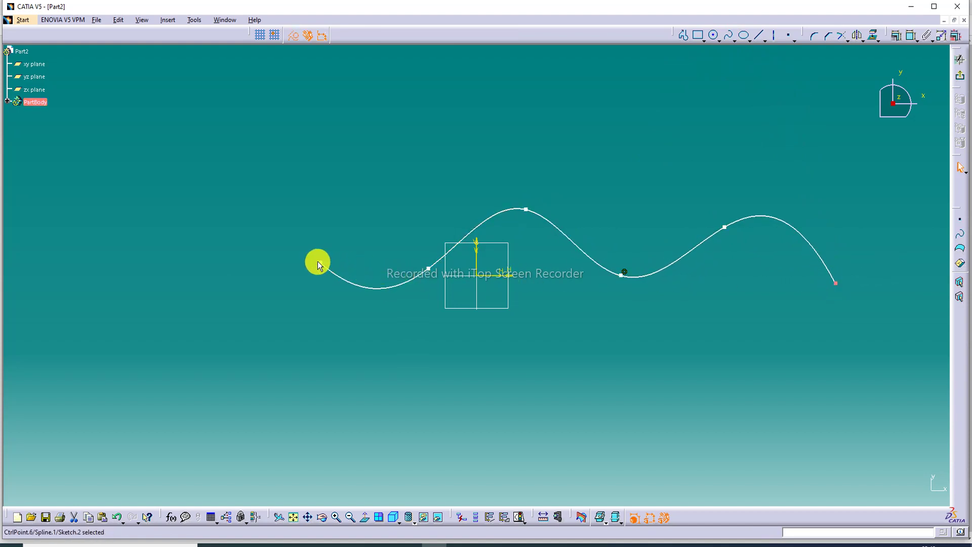
click(320, 262)
drag(321, 262, 306, 240)
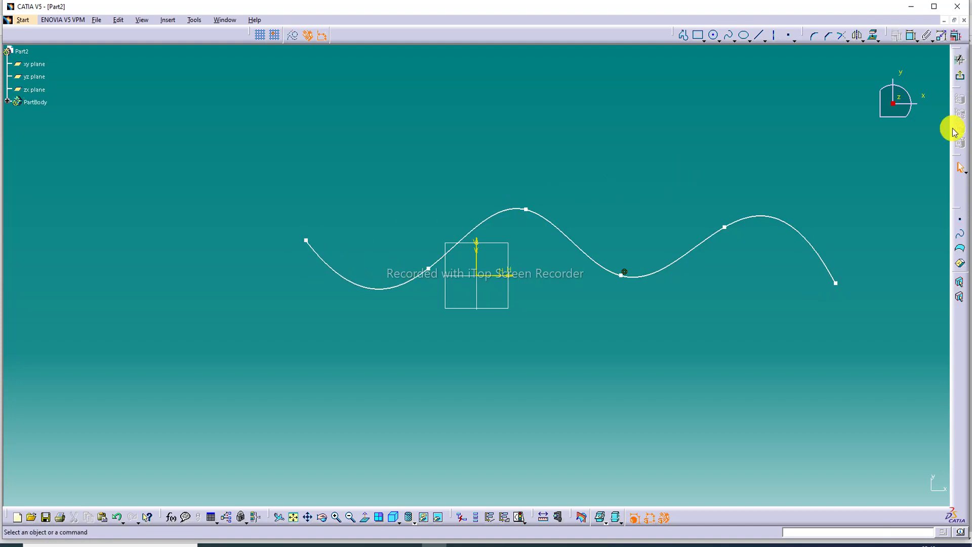
- Exit the sketch back to 3D and fit all geometry in view
click(959, 75)
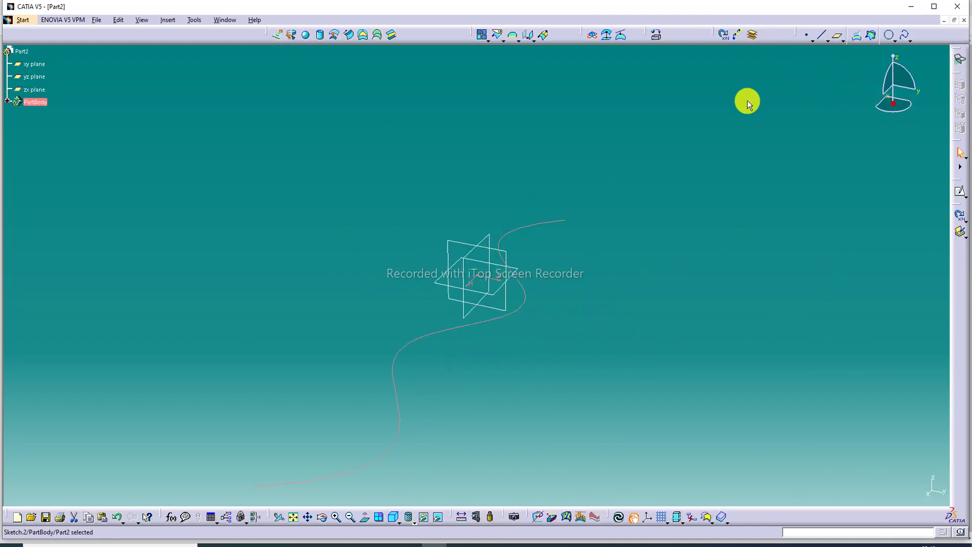
click(296, 511)
click(642, 189)
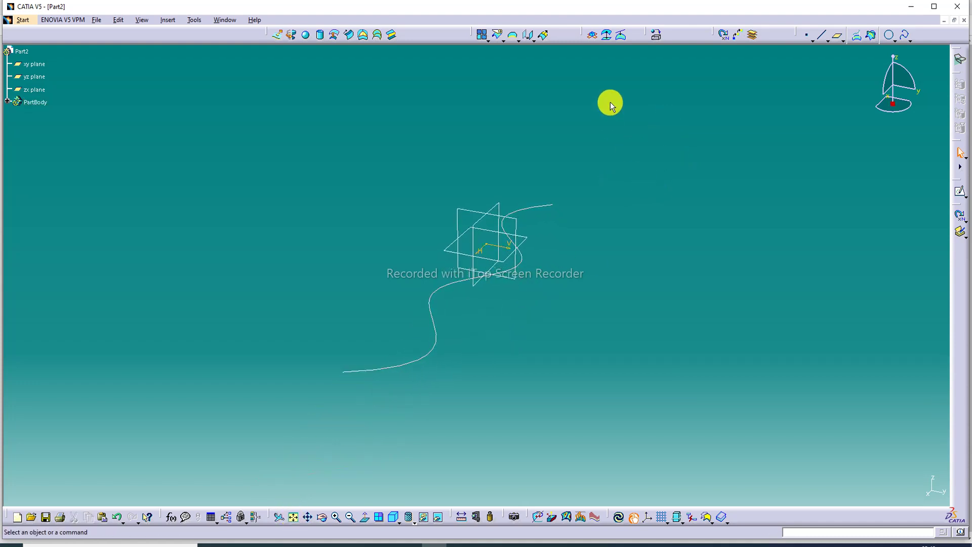
- Create a Normal to curve plane on the spline at its end vertex
click(836, 37)
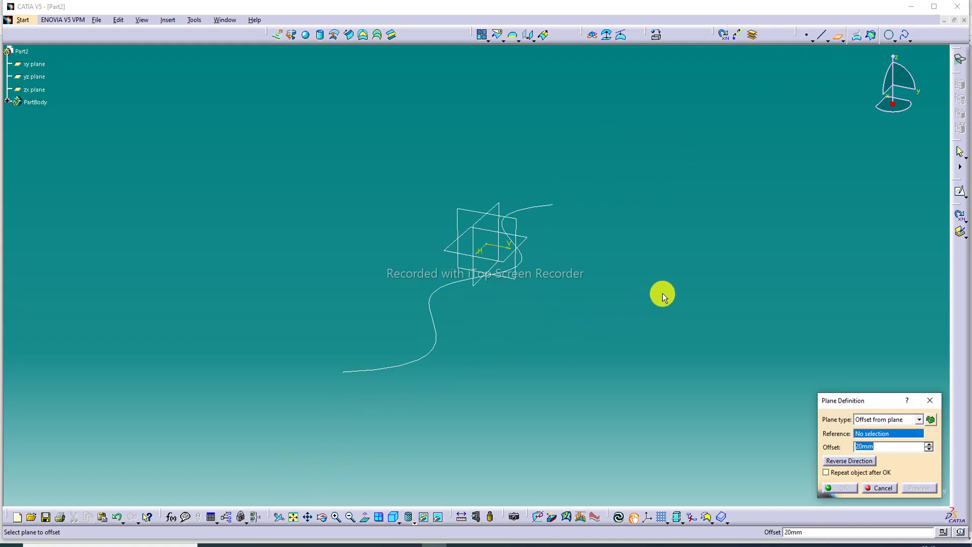
click(880, 420)
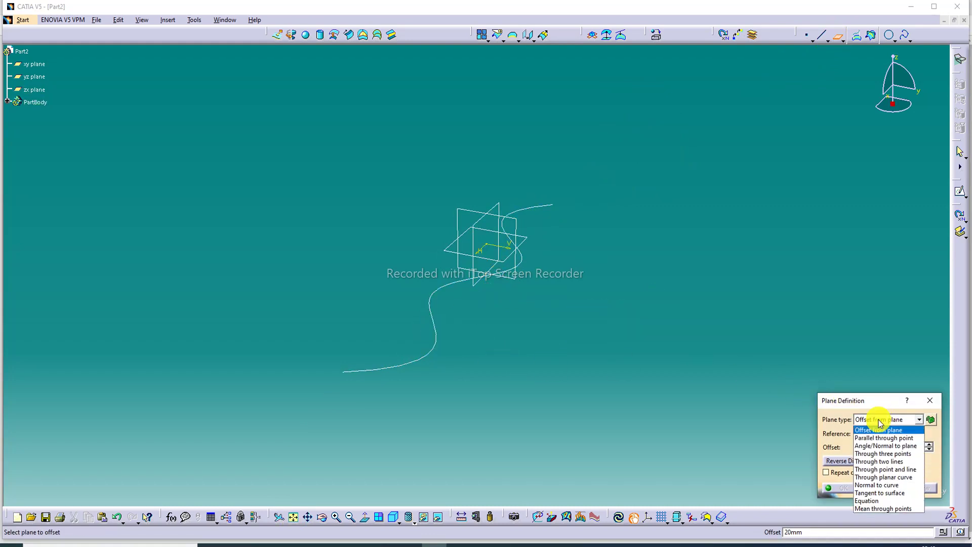
click(879, 486)
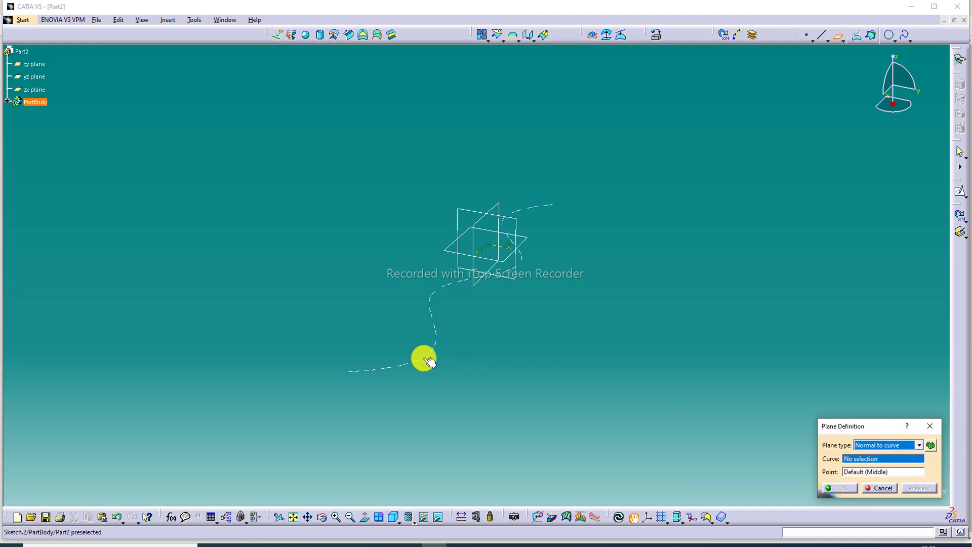
click(429, 361)
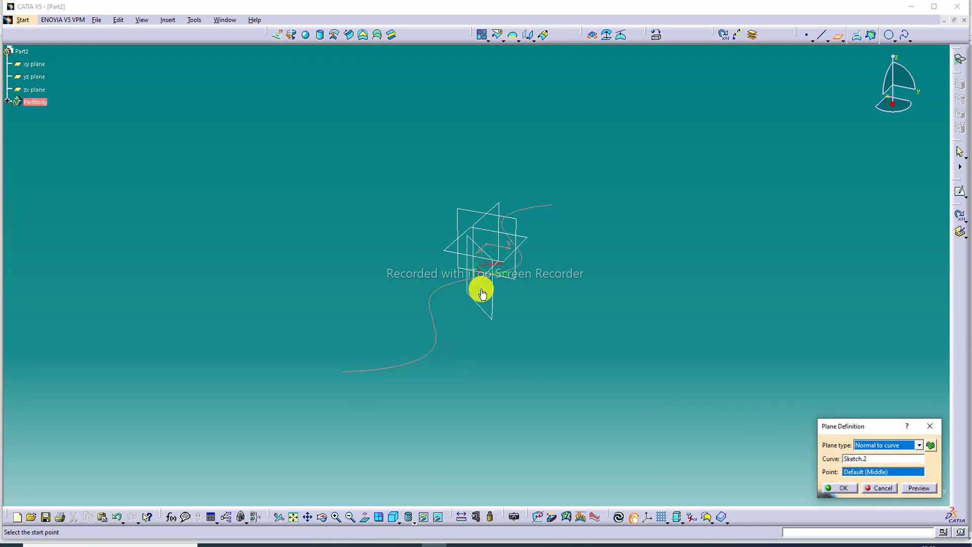
click(343, 372)
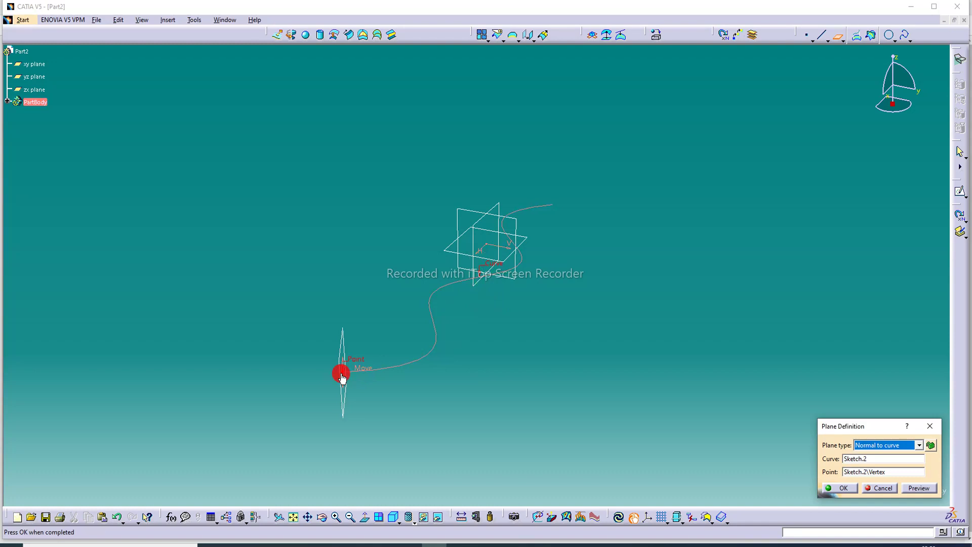
click(842, 487)
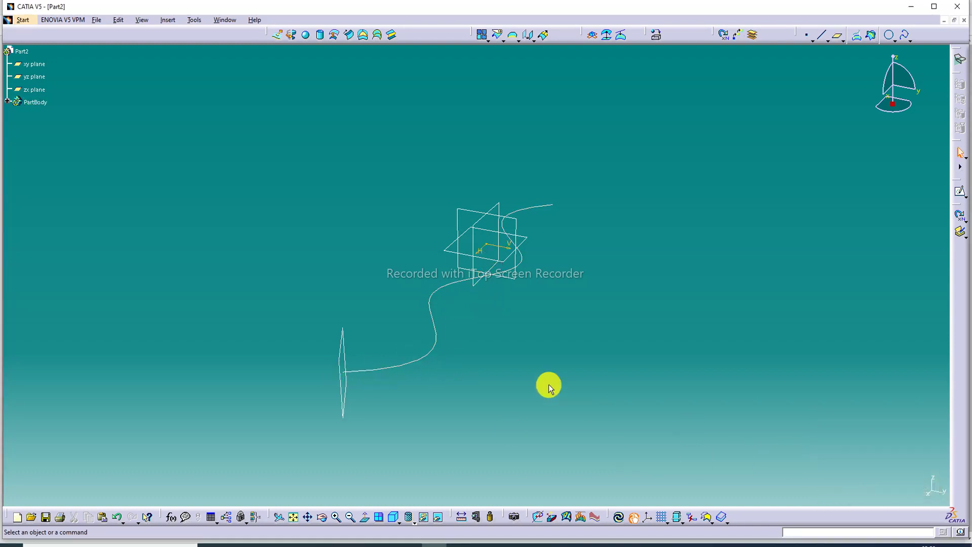
- Start a sketch on the new normal plane and draw a circle there
click(339, 349)
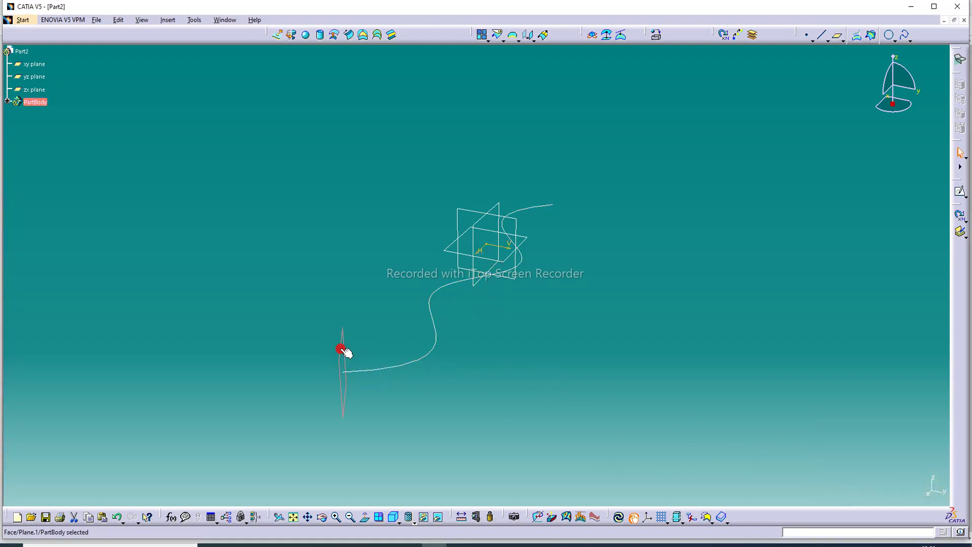
click(954, 196)
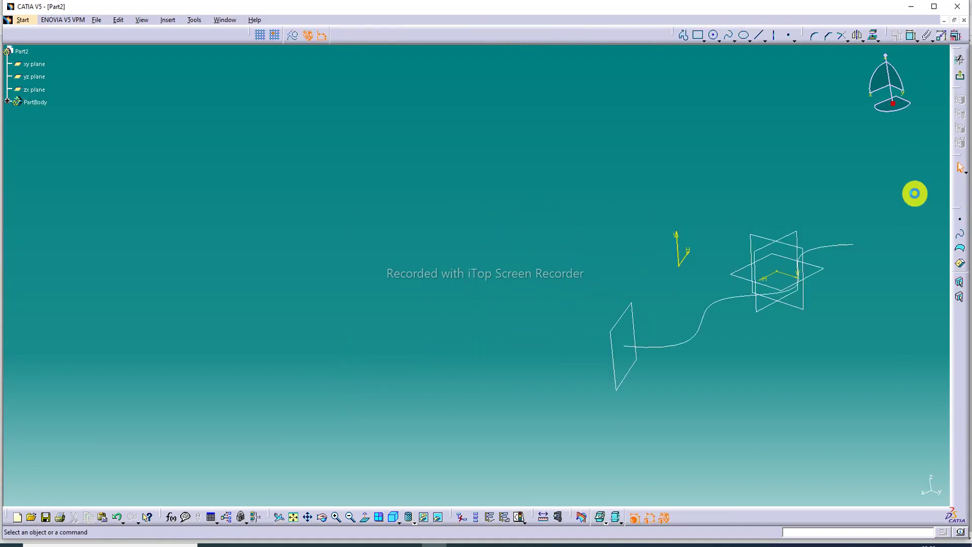
click(294, 516)
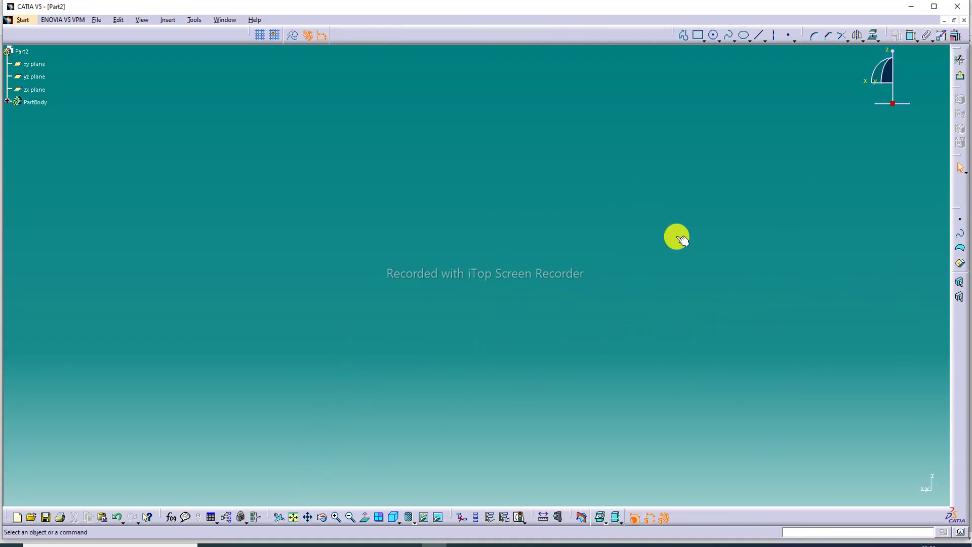
click(713, 35)
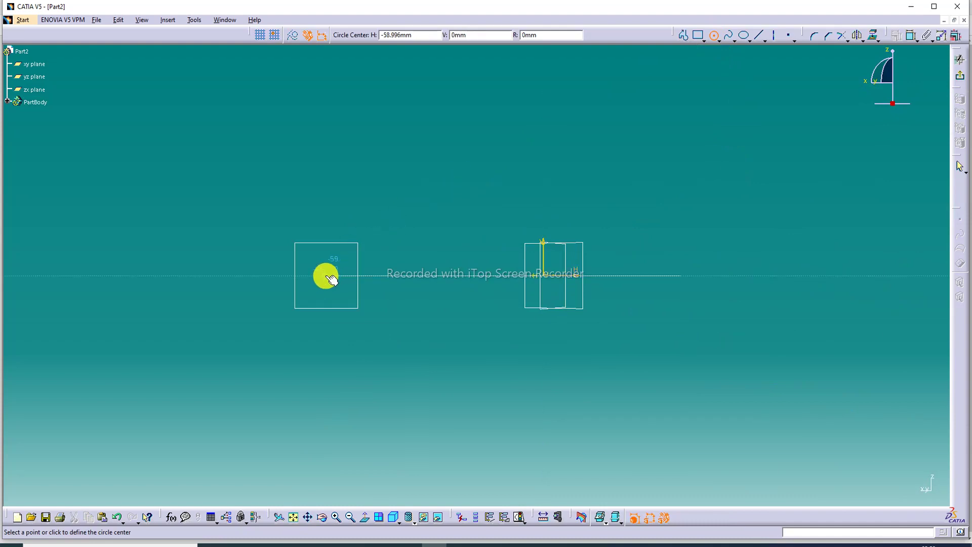
click(320, 275)
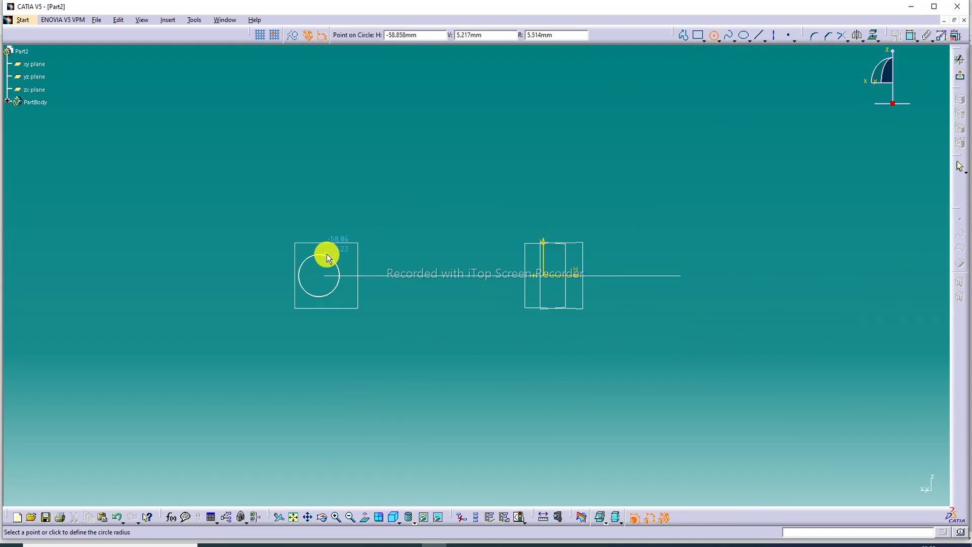
click(322, 254)
click(399, 229)
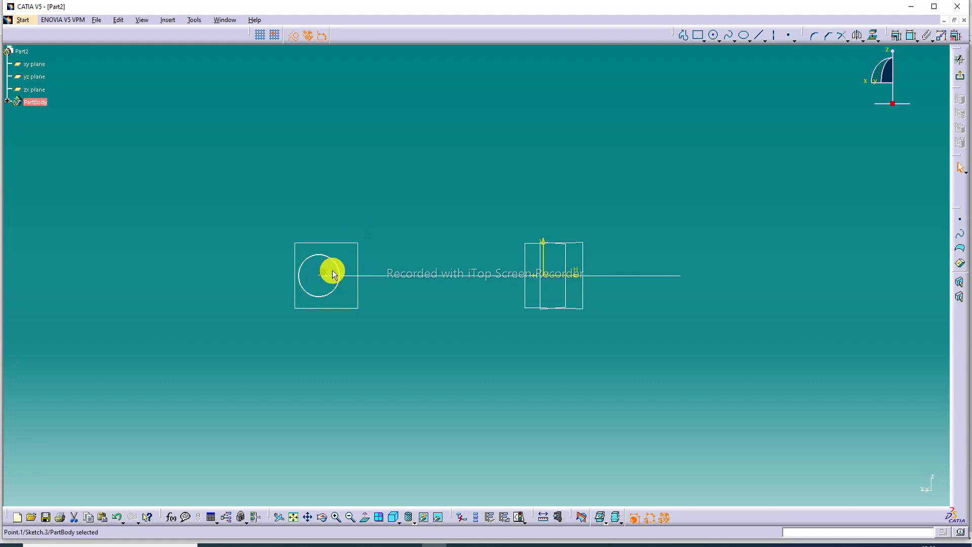
- Constrain the circle centre coincident with the spline's end point
mouse_move(347, 252)
middle_down()
mouse_move(347, 314)
mouse_move(342, 297)
middle_up()
click(327, 269)
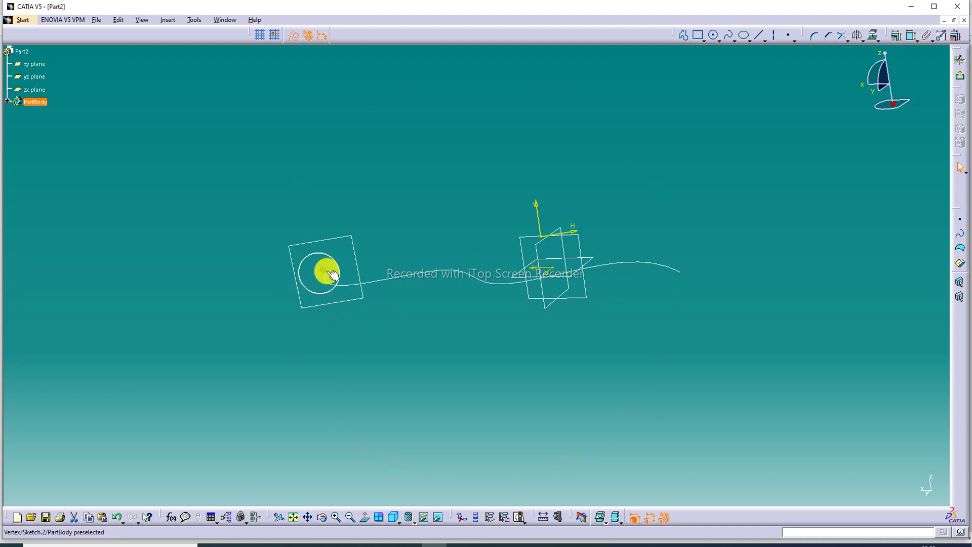
ctrl+click(329, 272)
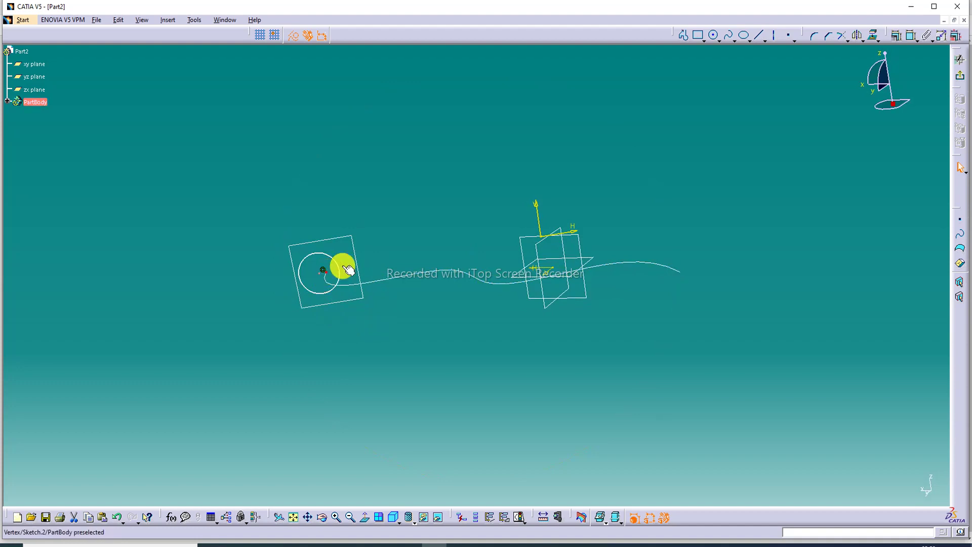
click(896, 36)
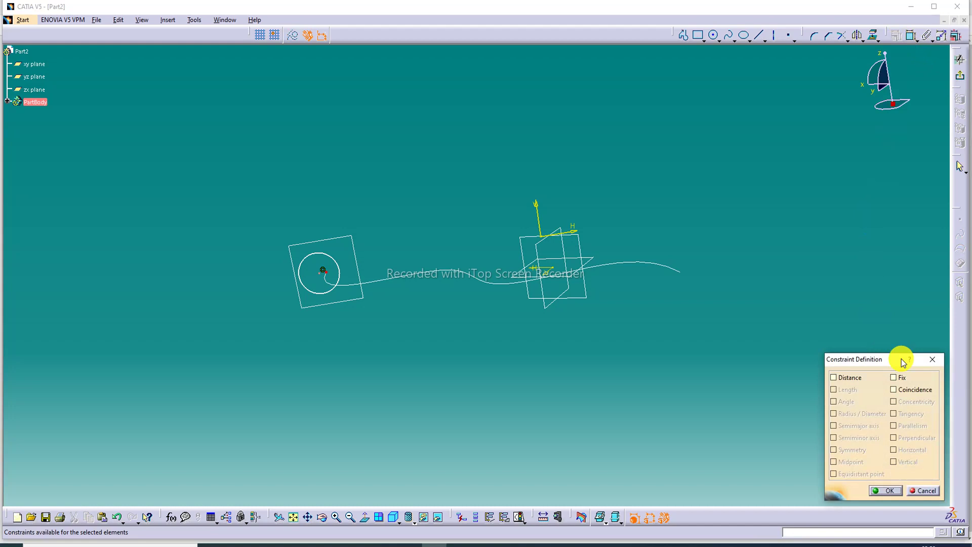
click(915, 390)
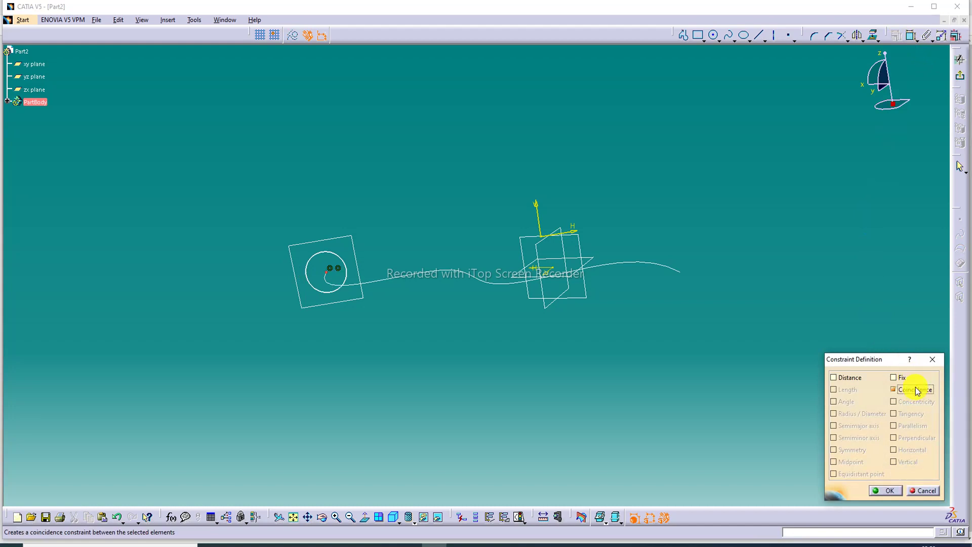
click(890, 490)
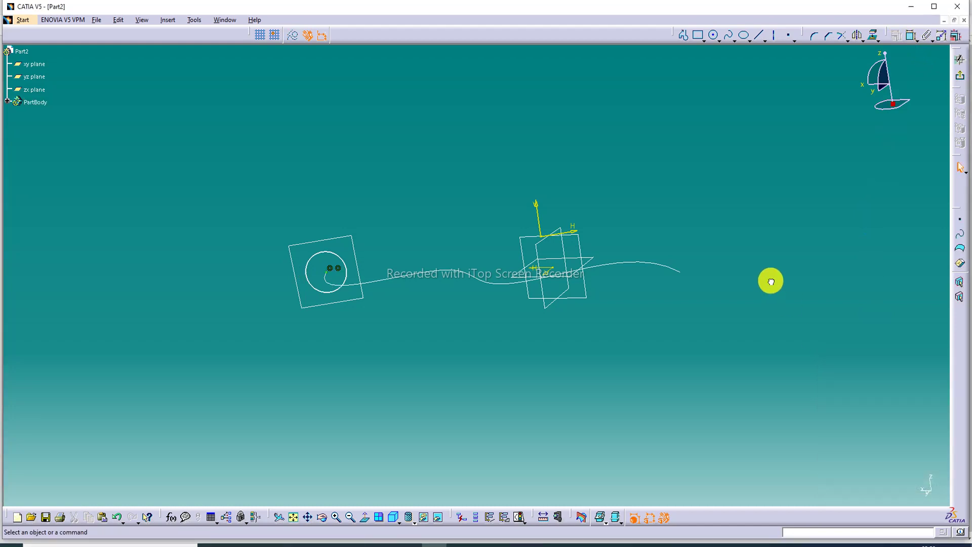
- Dimension the circle to a 12 mm diameter and exit the sketch
click(911, 35)
click(337, 258)
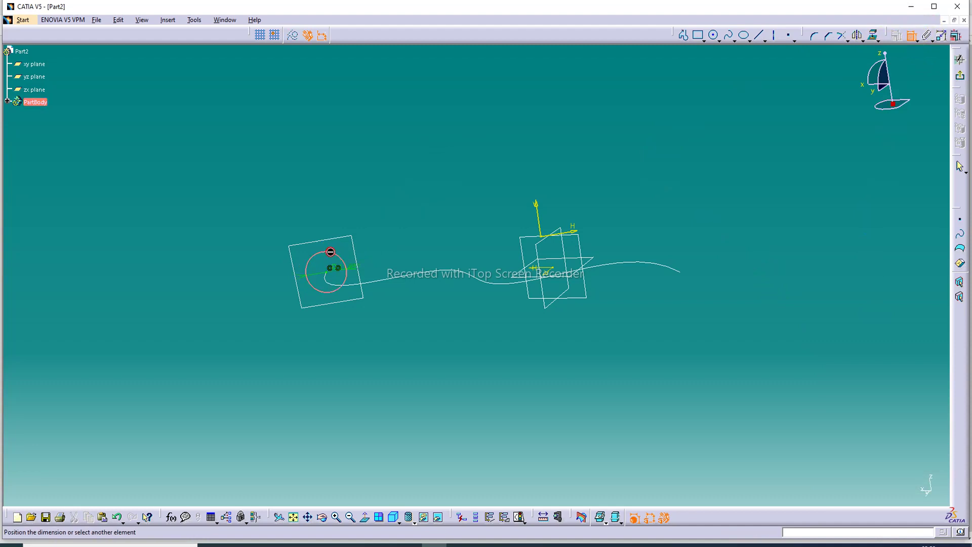
click(337, 209)
double_click(339, 208)
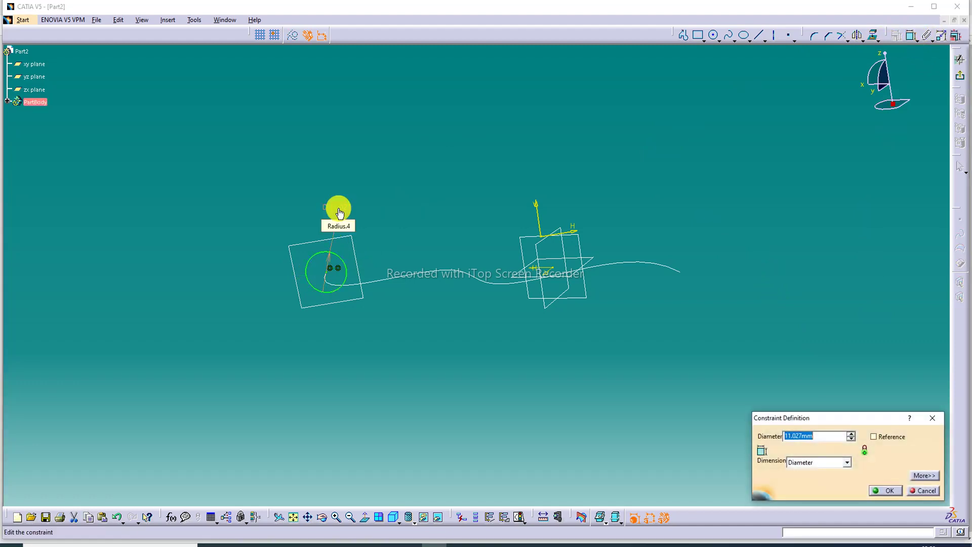
text(12)
key(Return)
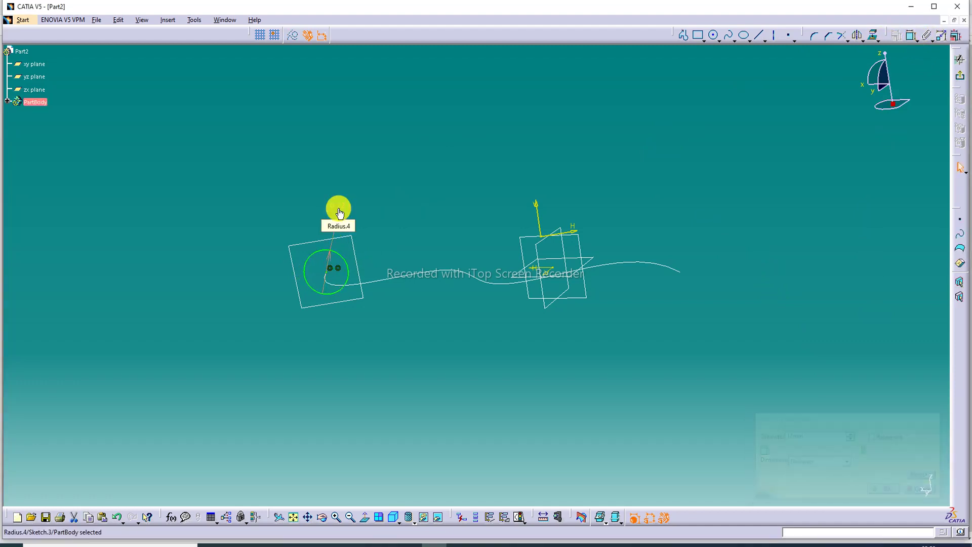
click(959, 77)
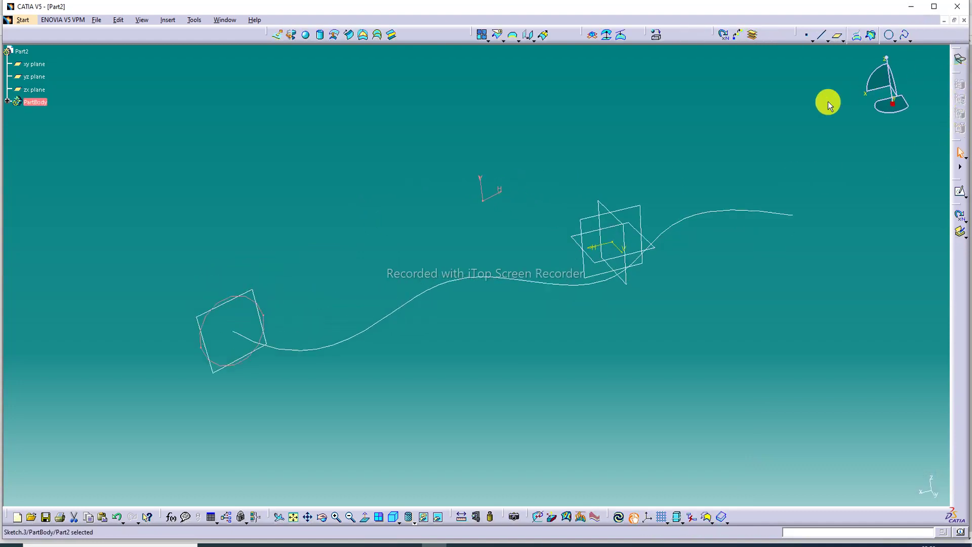
- Hide the yz, zx and xy reference planes
click(533, 140)
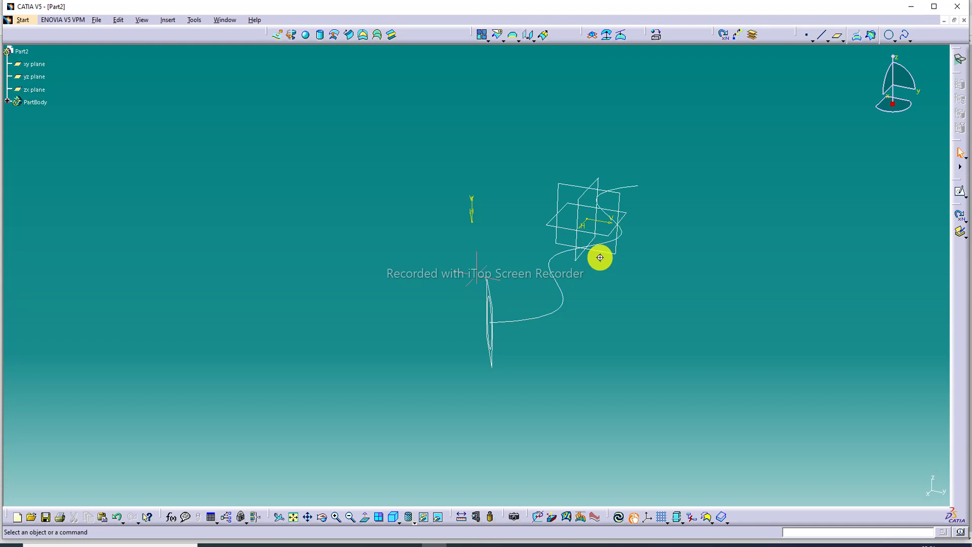
mouse_move(600, 257)
middle_down()
mouse_move(670, 243)
mouse_move(624, 267)
middle_up()
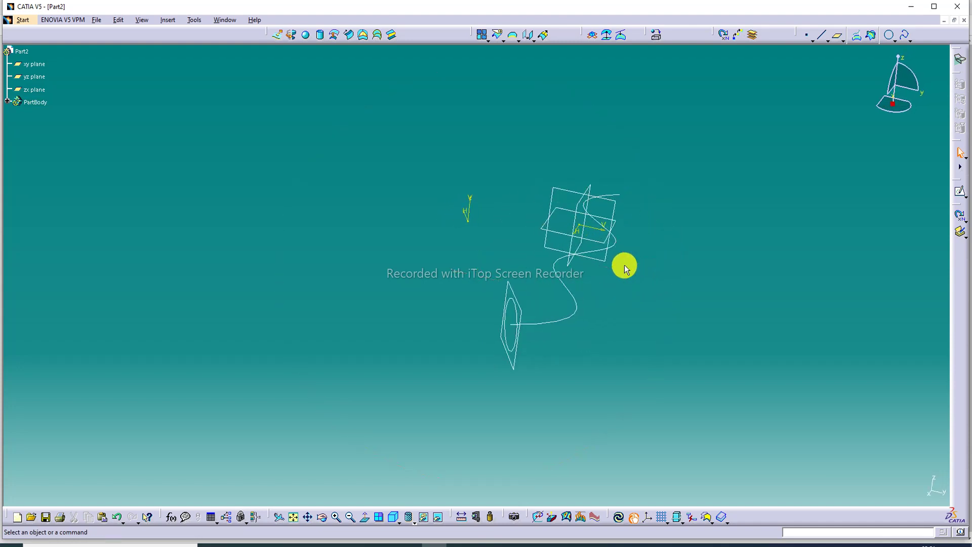
right_click(613, 203)
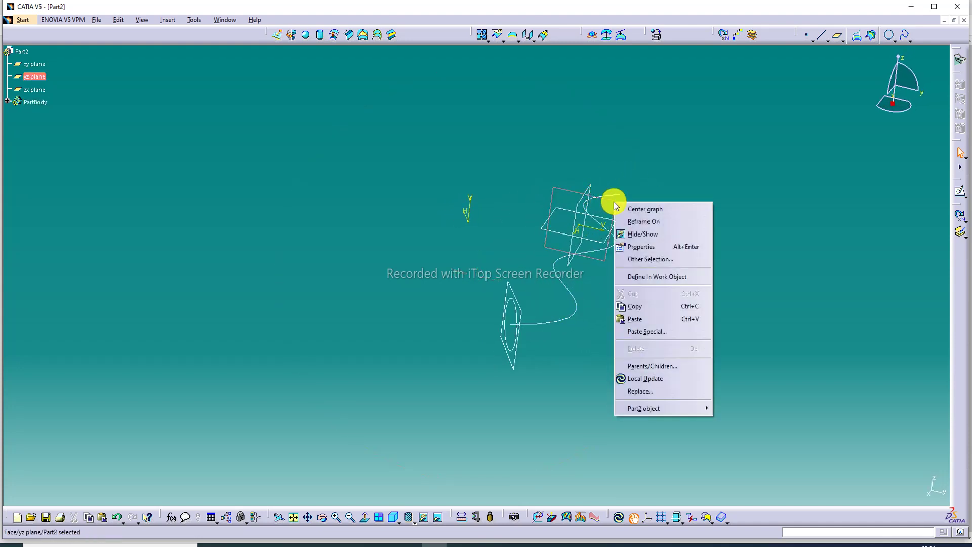
click(641, 234)
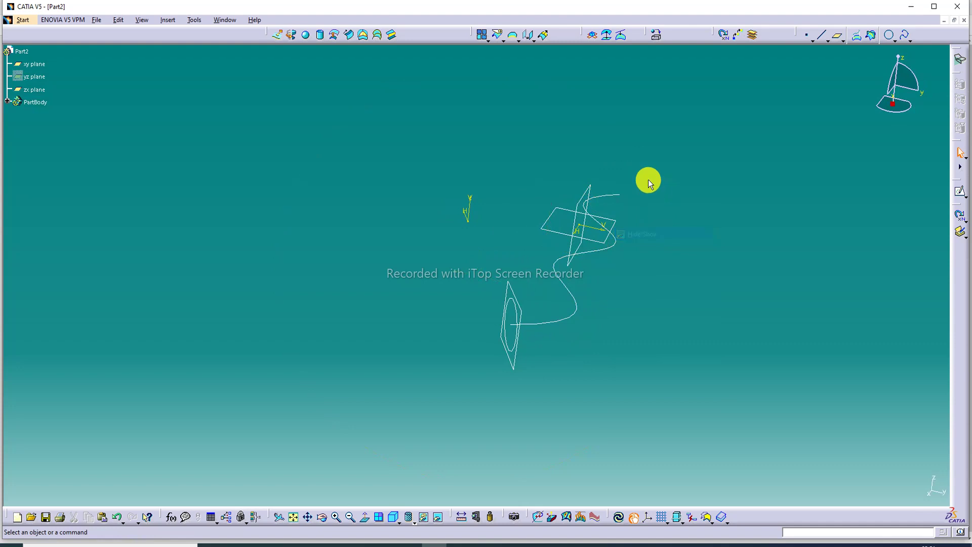
right_click(595, 190)
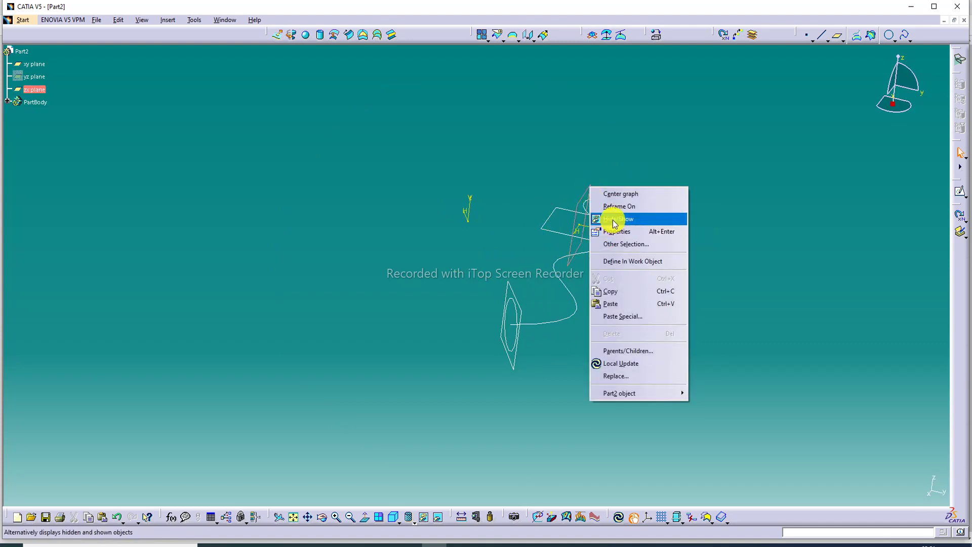
click(613, 220)
click(572, 211)
right_click(572, 211)
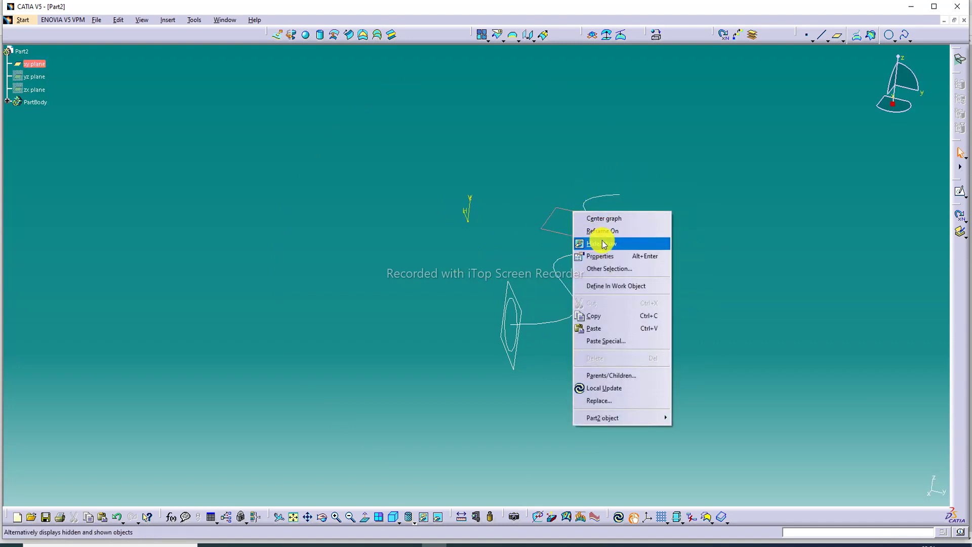
click(616, 238)
- Hide the normal plane holding the circular profile sketch
middle_drag(664, 225, 412, 288)
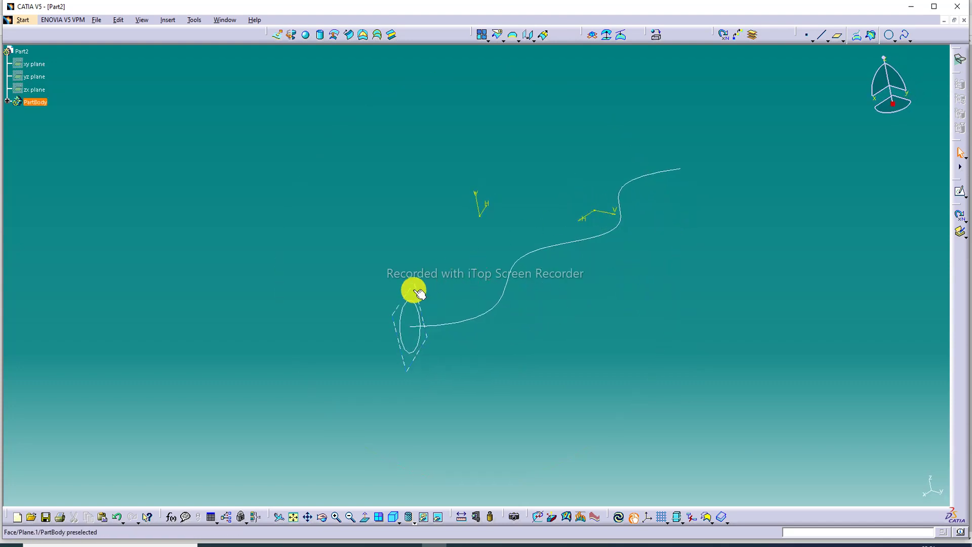
right_click(410, 286)
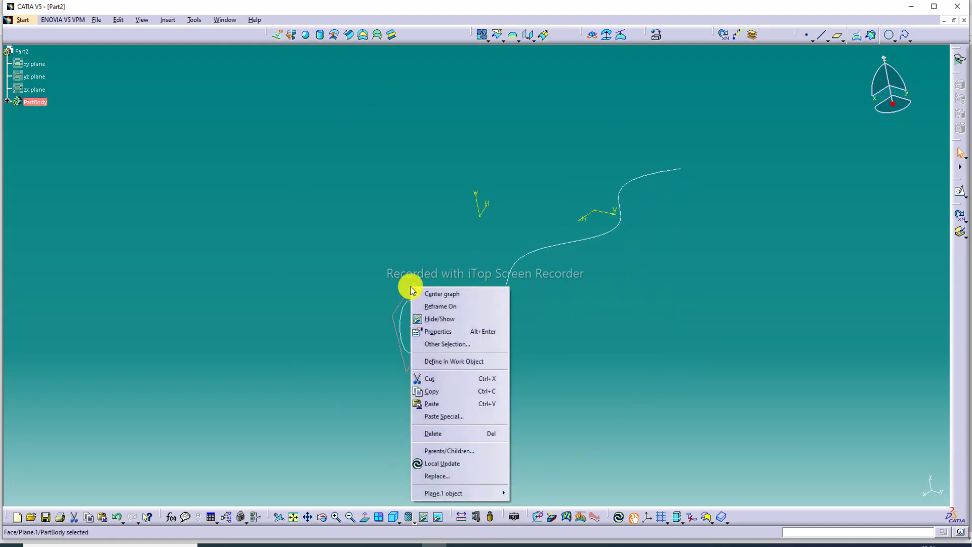
click(438, 316)
middle_click(462, 254)
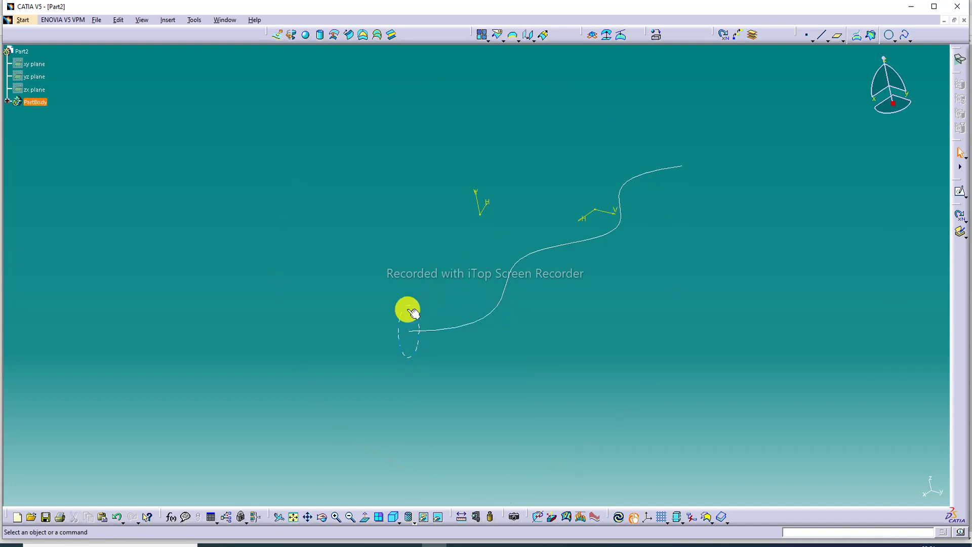
mouse_move(496, 199)
middle_down()
mouse_move(519, 177)
mouse_move(503, 202)
mouse_move(503, 284)
mouse_move(670, 195)
mouse_move(684, 153)
mouse_move(523, 208)
mouse_move(497, 201)
middle_up()
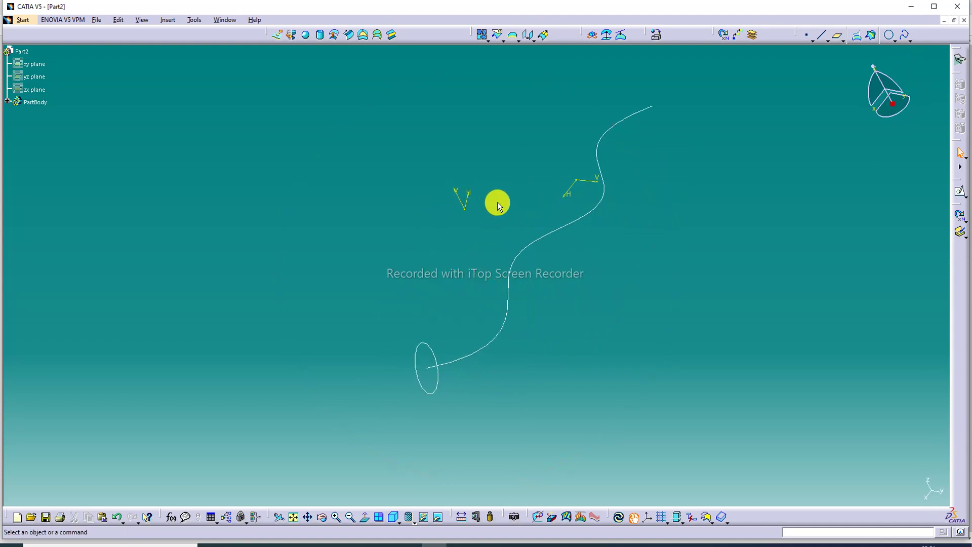
- Start a Sweep and keep the With reference surface subtype
click(351, 34)
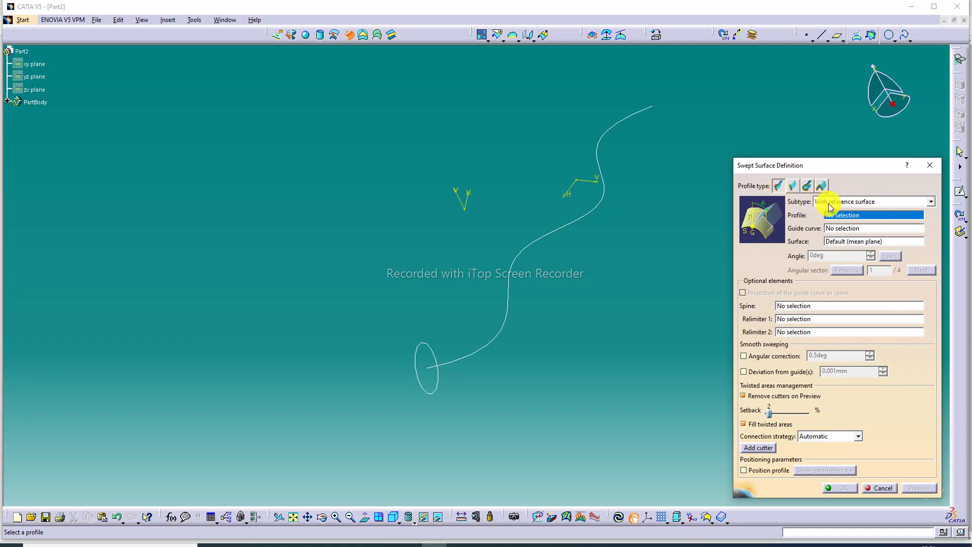
click(873, 203)
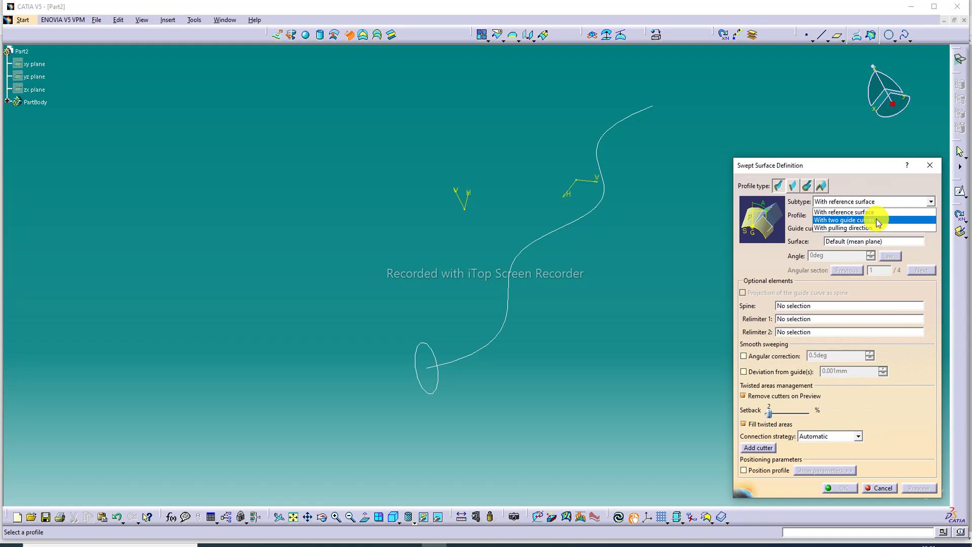
click(838, 130)
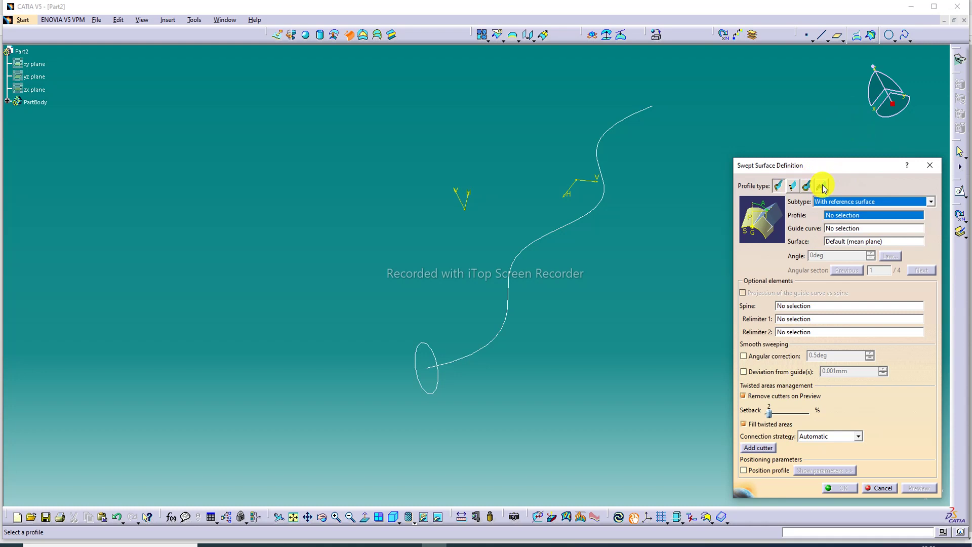
click(865, 132)
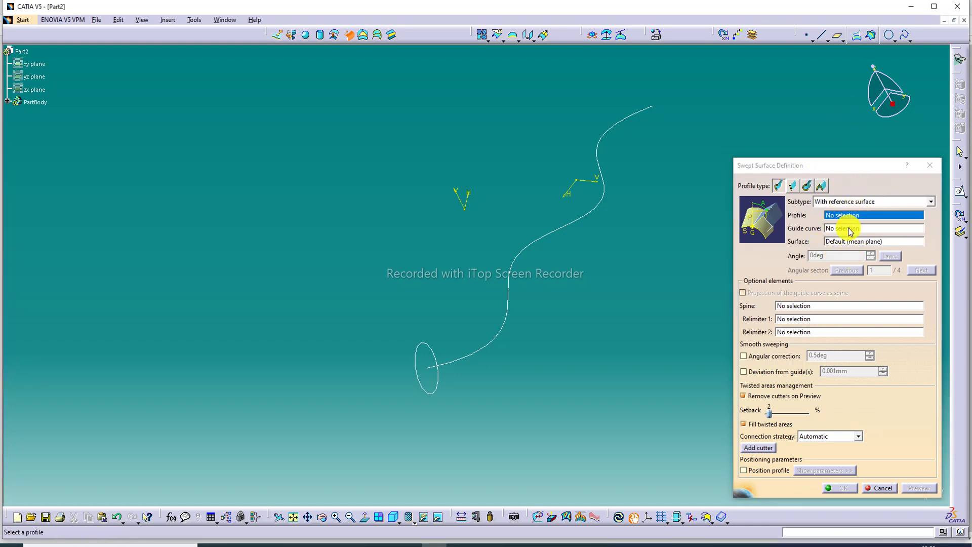
click(834, 203)
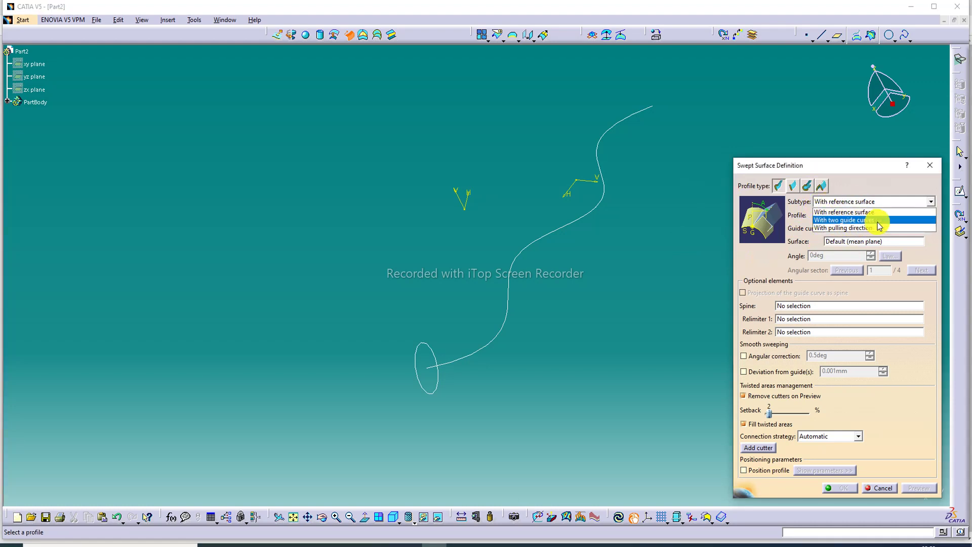
click(866, 167)
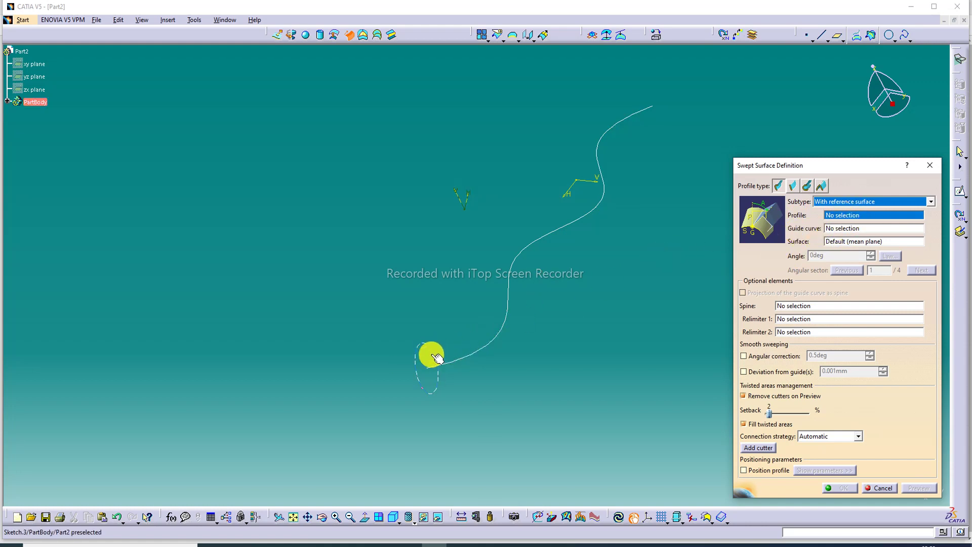
- Sweep Sketch.3 as profile along Sketch.2 as guide curve, preview and confirm
click(433, 349)
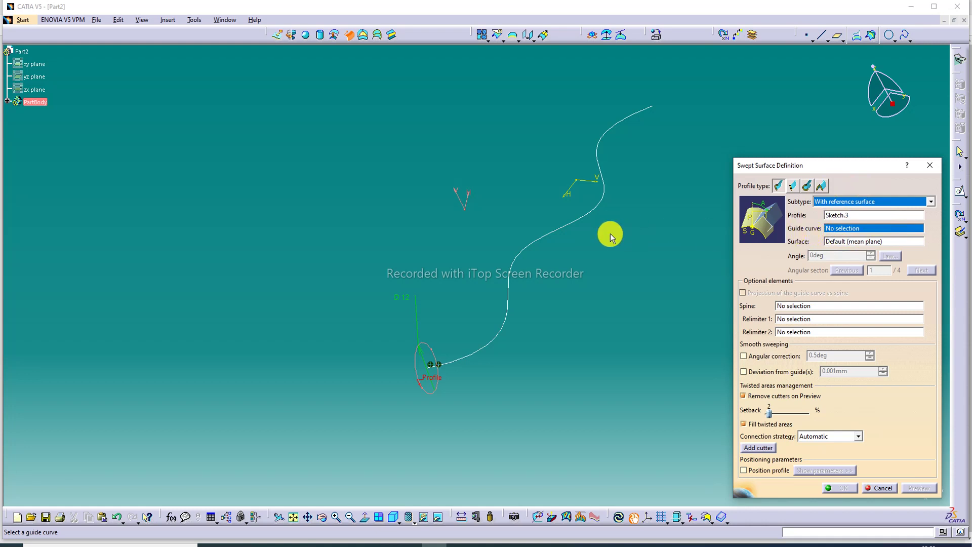
click(572, 224)
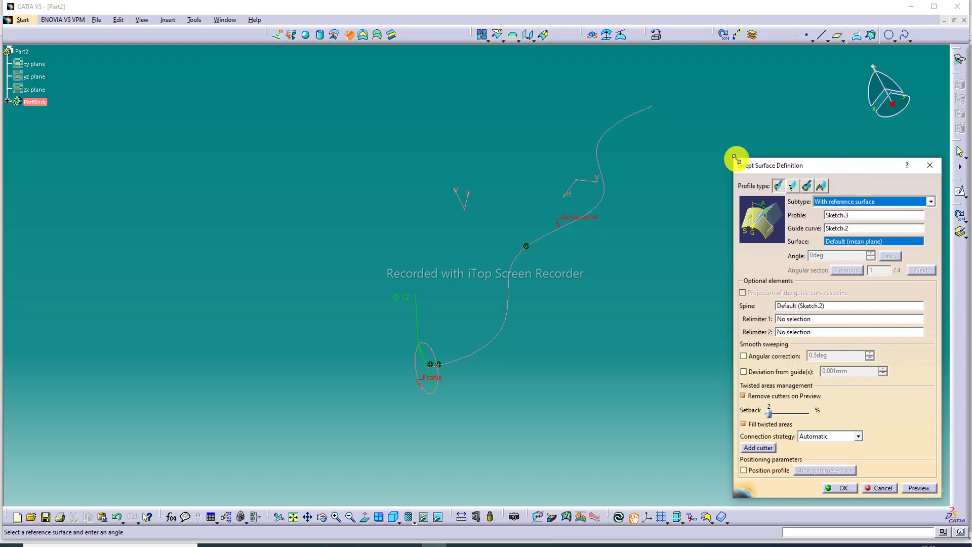
click(918, 487)
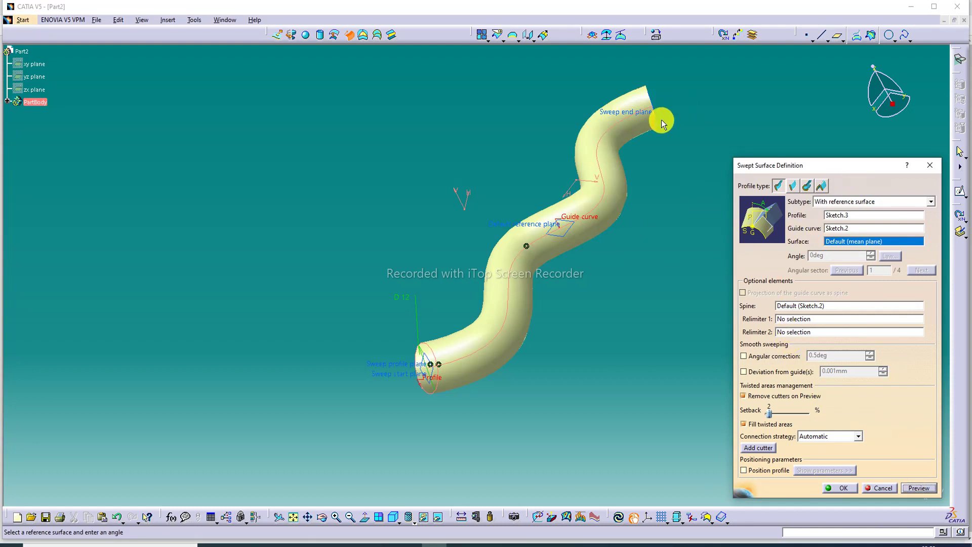
middle_drag(661, 120, 482, 297)
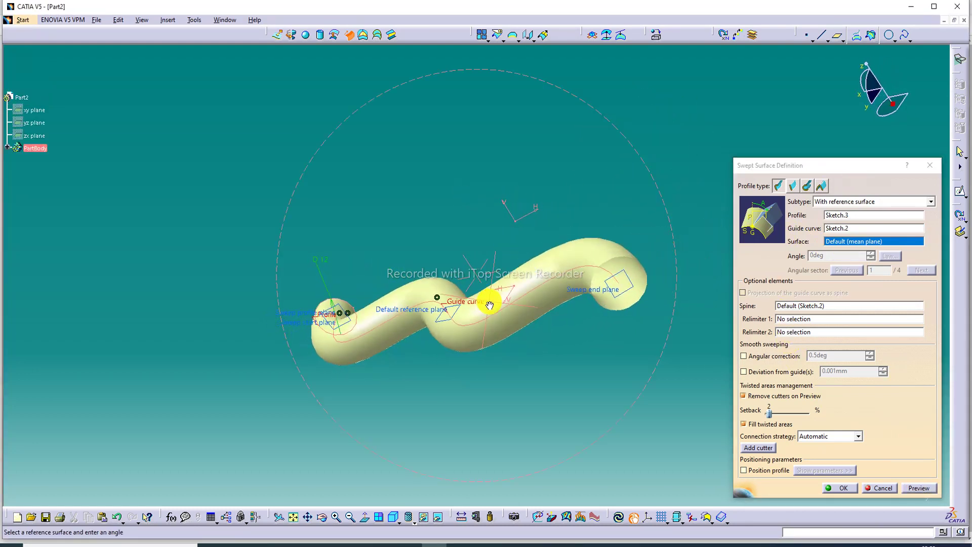
click(842, 487)
- Orbit the tube into a flat side view, fit all, zoom in and pan
middle_drag(716, 216, 683, 226)
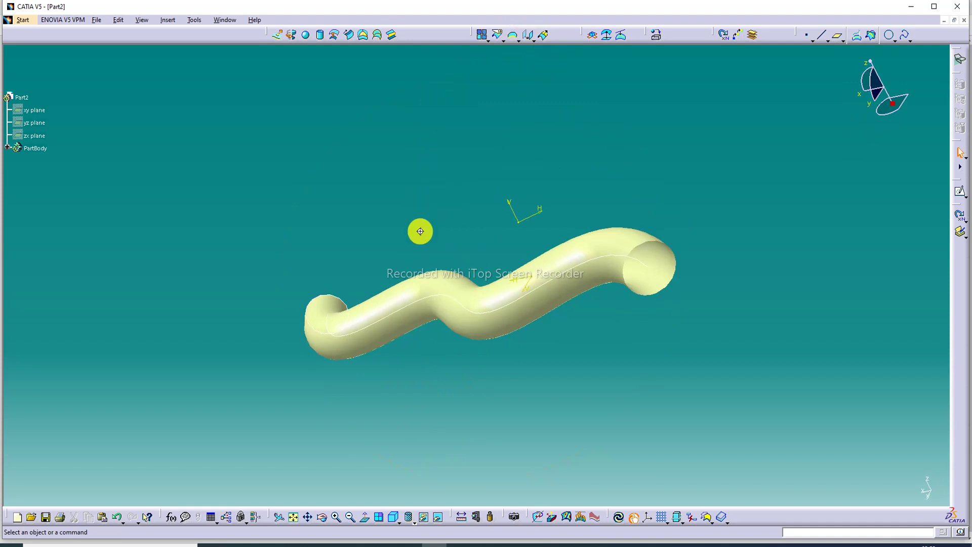
middle_drag(420, 232, 441, 339)
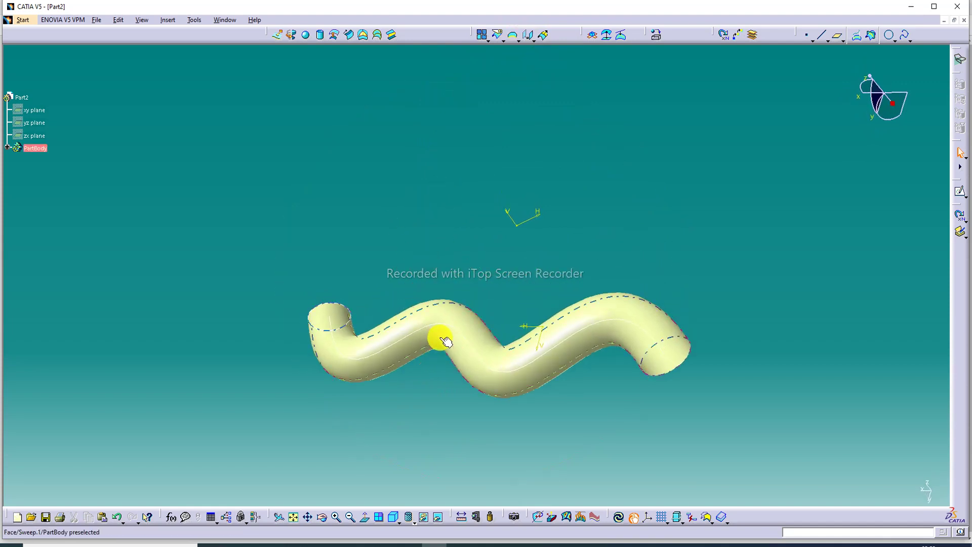
click(296, 517)
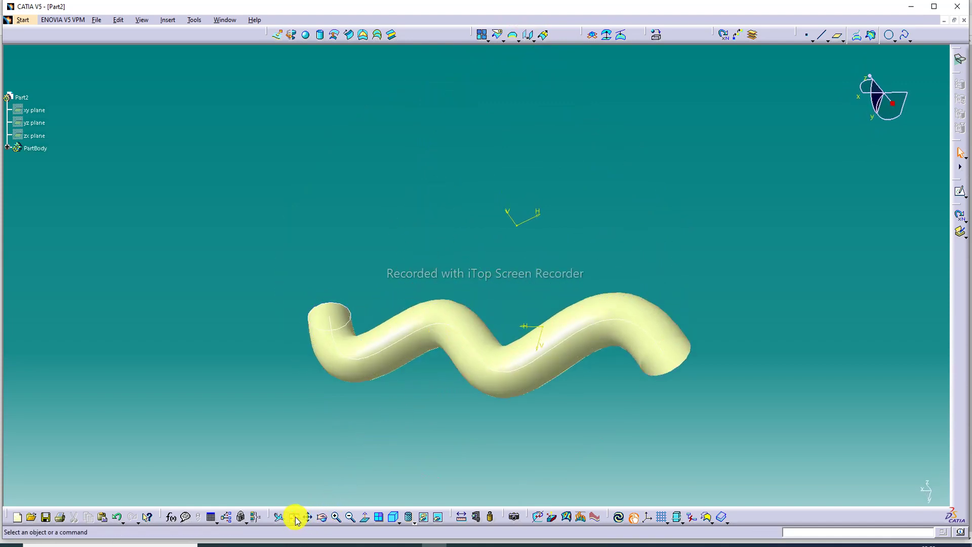
click(336, 517)
middle_drag(581, 204, 675, 172)
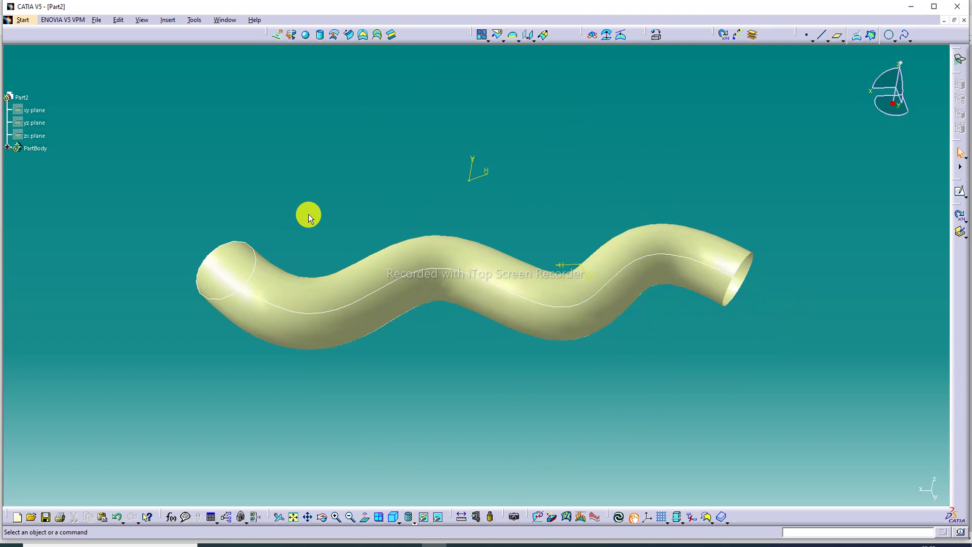
- Try B&W Tiling, Bathroom Floor, Concrete and Gravel 1 materials on the tube
click(656, 35)
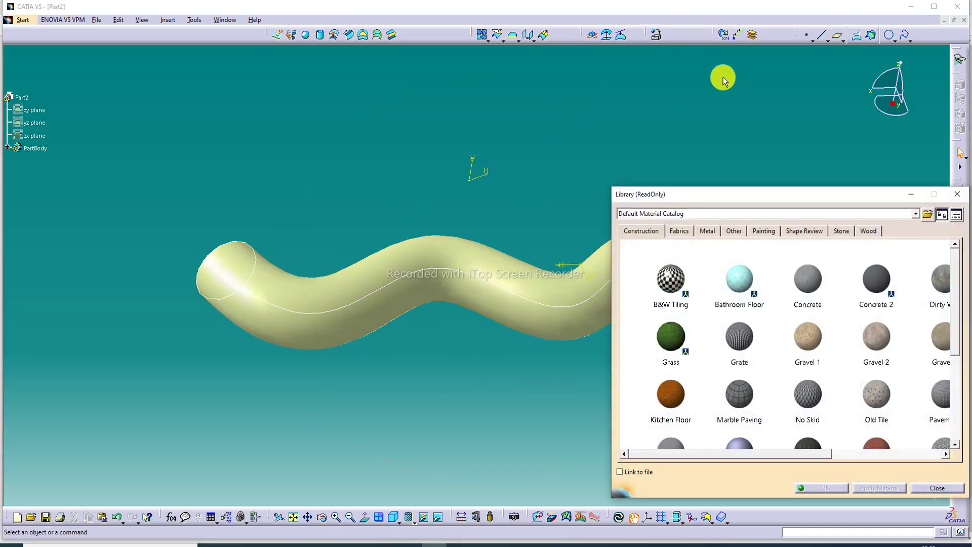
drag(667, 280, 525, 277)
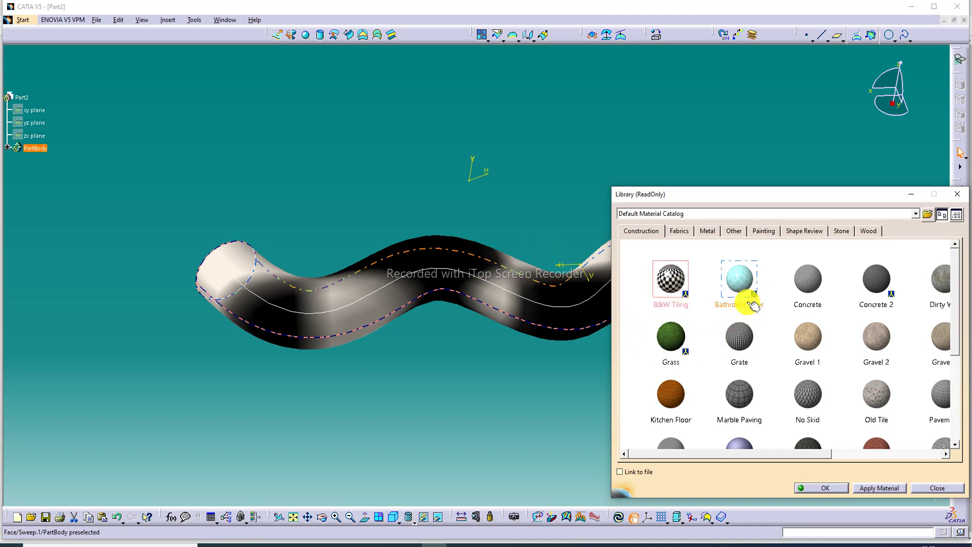
drag(740, 278, 569, 283)
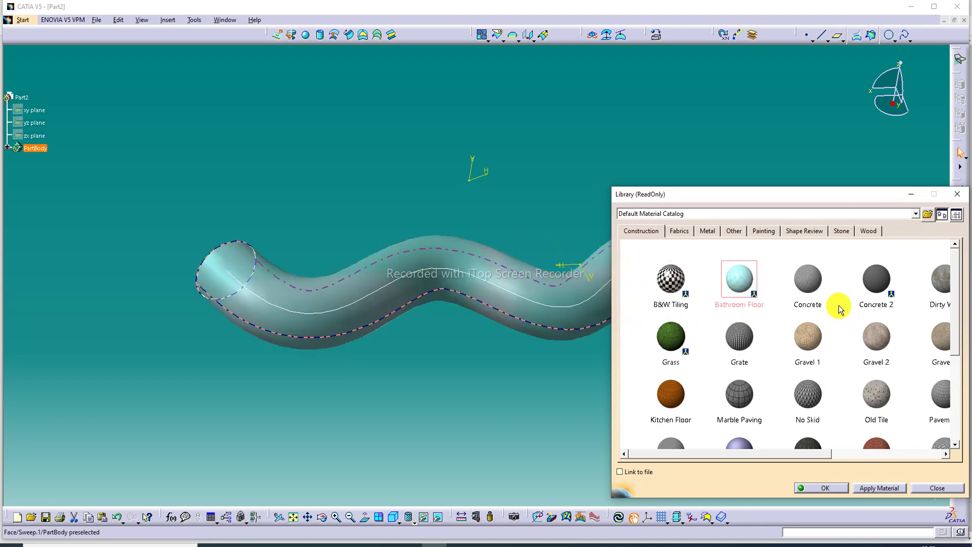
drag(806, 279, 546, 297)
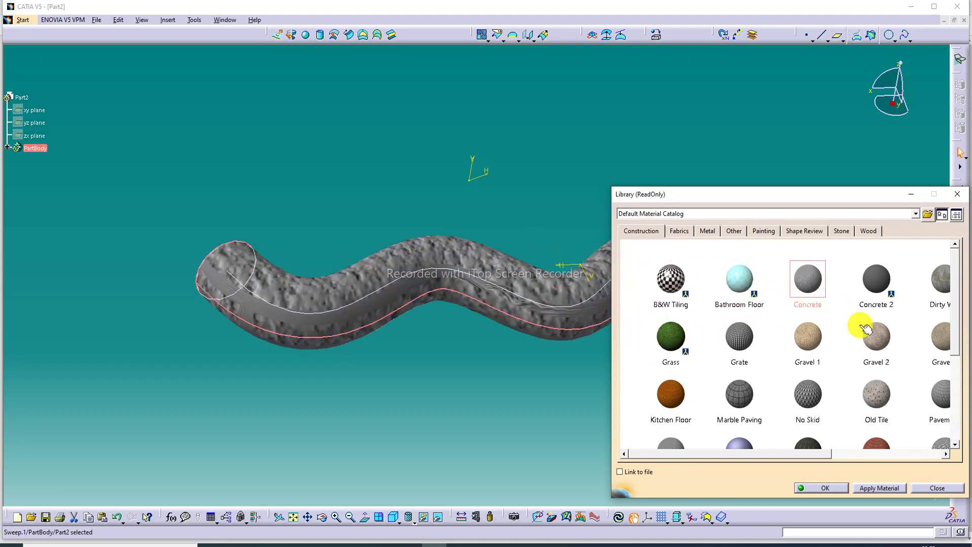
click(816, 331)
drag(816, 331, 581, 304)
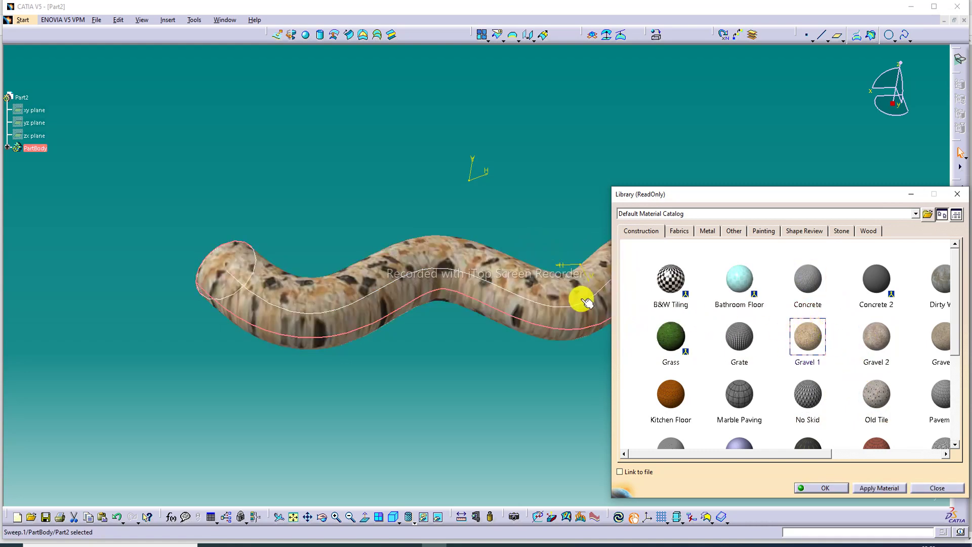
middle_drag(508, 239, 496, 191)
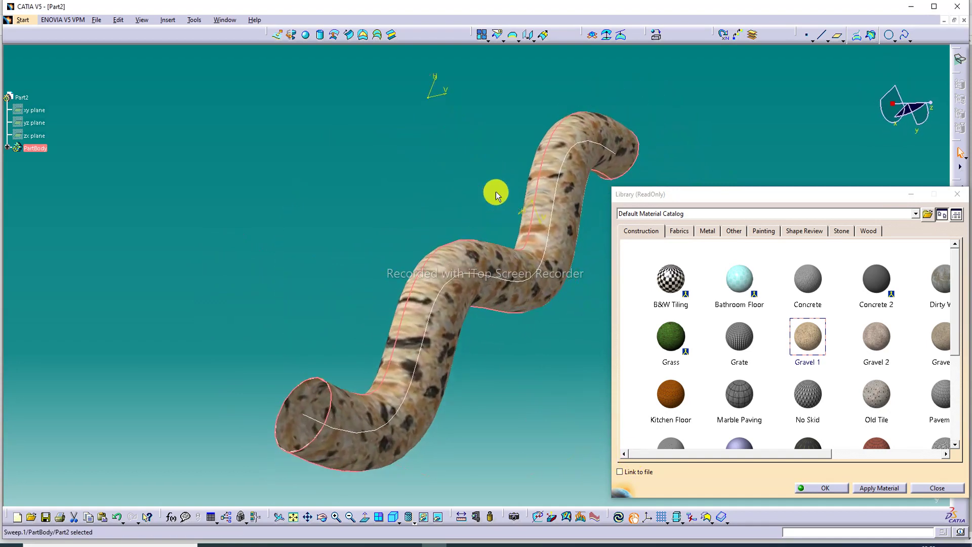
- Apply Bronze, Brushed metal 1, then Brushed metal 2 from the Metal materials
click(708, 230)
click(732, 287)
drag(784, 281, 563, 295)
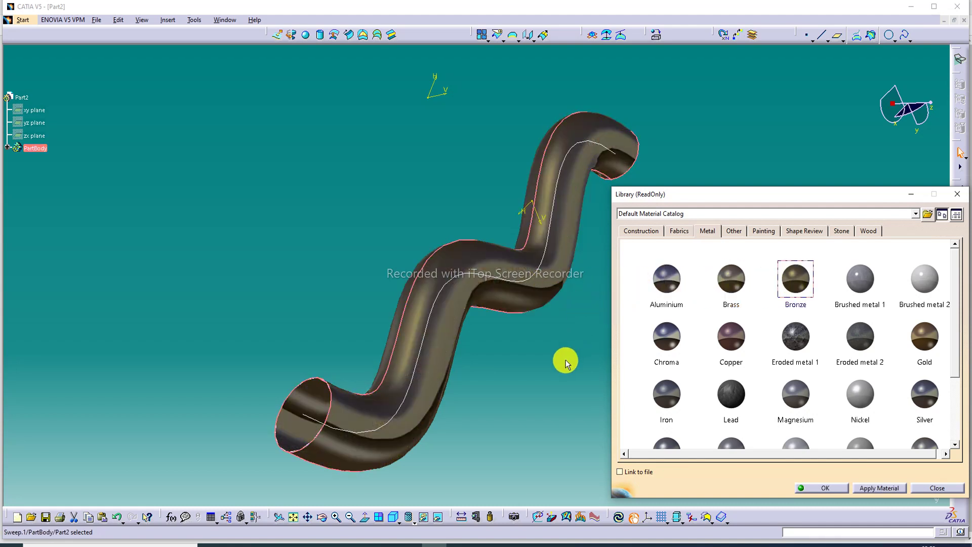
mouse_move(860, 281)
mouse_down()
mouse_move(729, 283)
mouse_move(541, 263)
mouse_up()
mouse_move(923, 277)
mouse_down()
mouse_move(536, 256)
mouse_move(551, 304)
mouse_up()
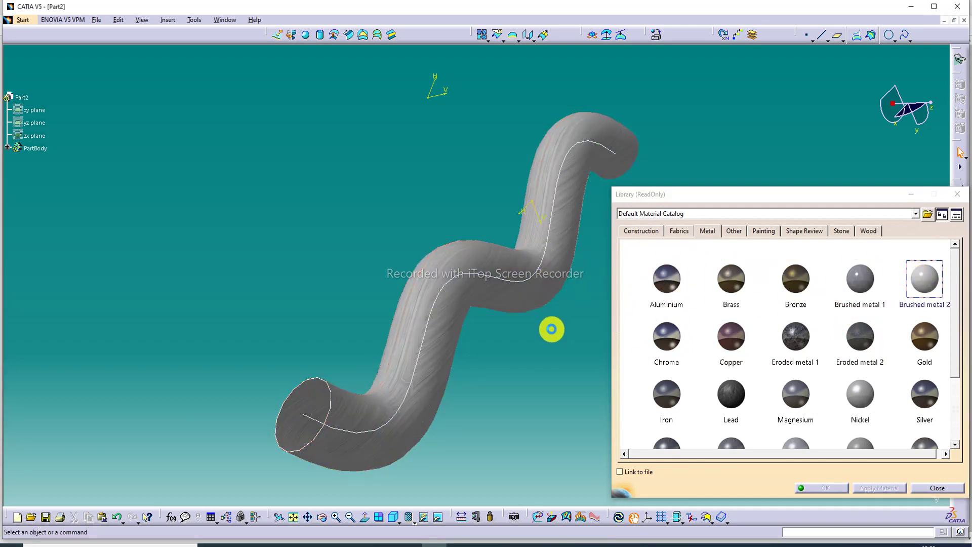
mouse_move(505, 189)
middle_down()
mouse_move(559, 268)
mouse_move(553, 173)
mouse_move(499, 169)
mouse_move(533, 248)
mouse_move(410, 59)
mouse_move(463, 95)
mouse_move(451, 223)
mouse_move(382, 278)
mouse_move(293, 308)
middle_up()
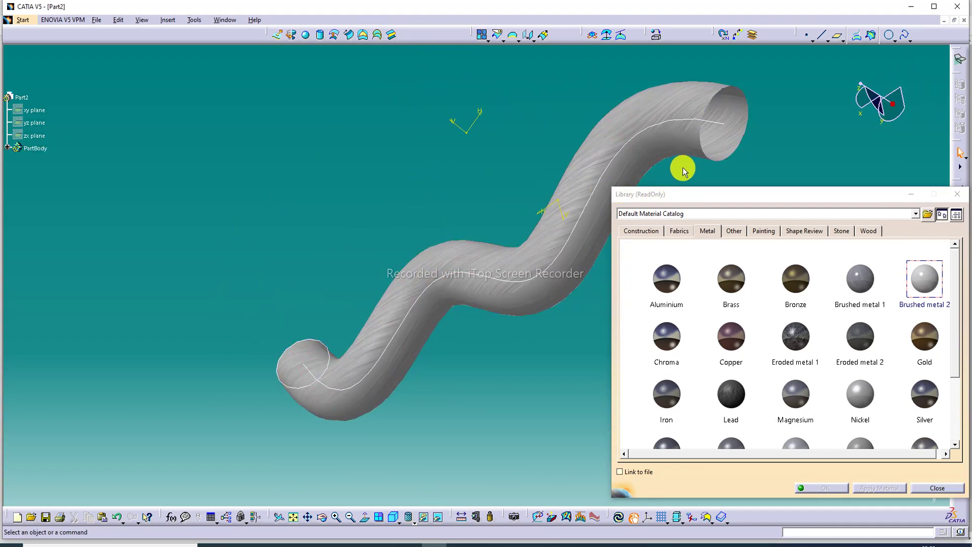
scroll(863, 329, down, 2)
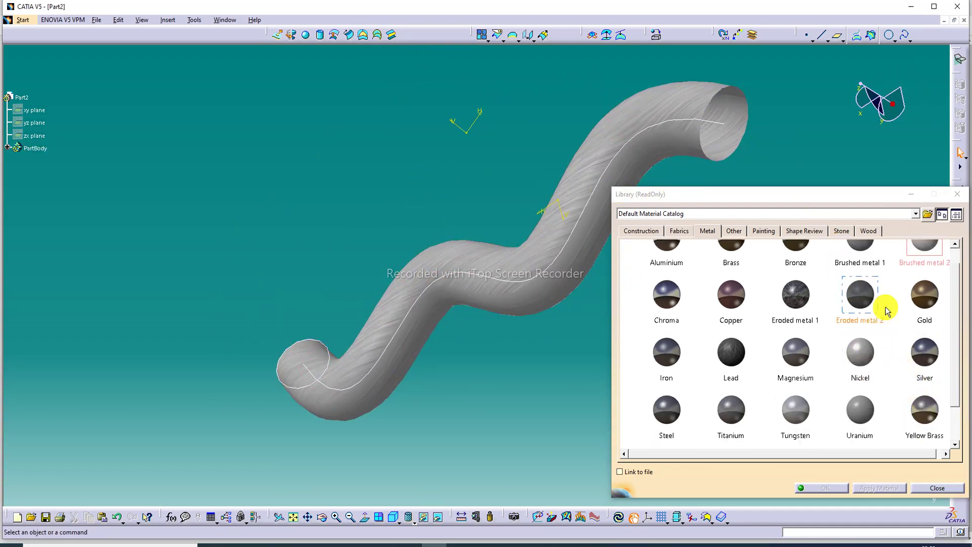
click(930, 298)
click(547, 262)
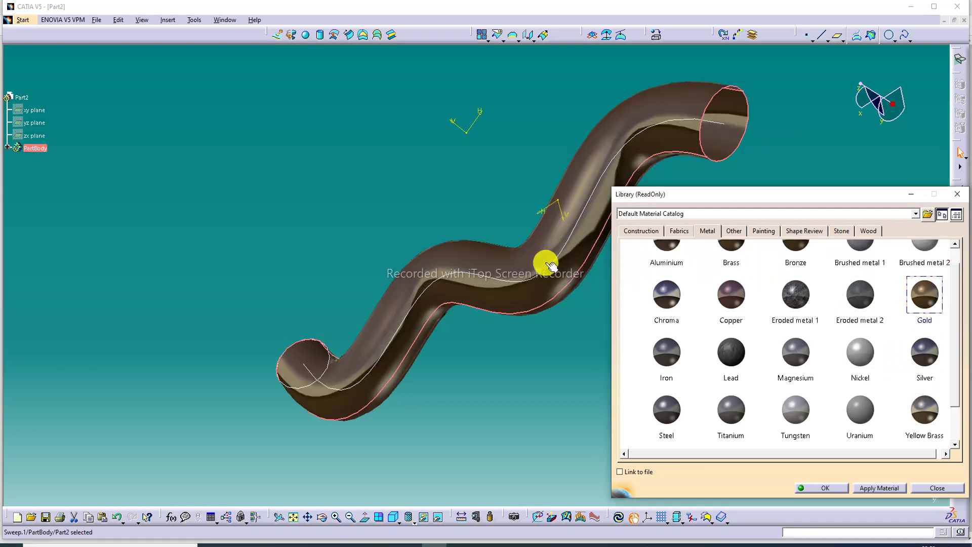
click(803, 120)
middle_drag(804, 121, 794, 128)
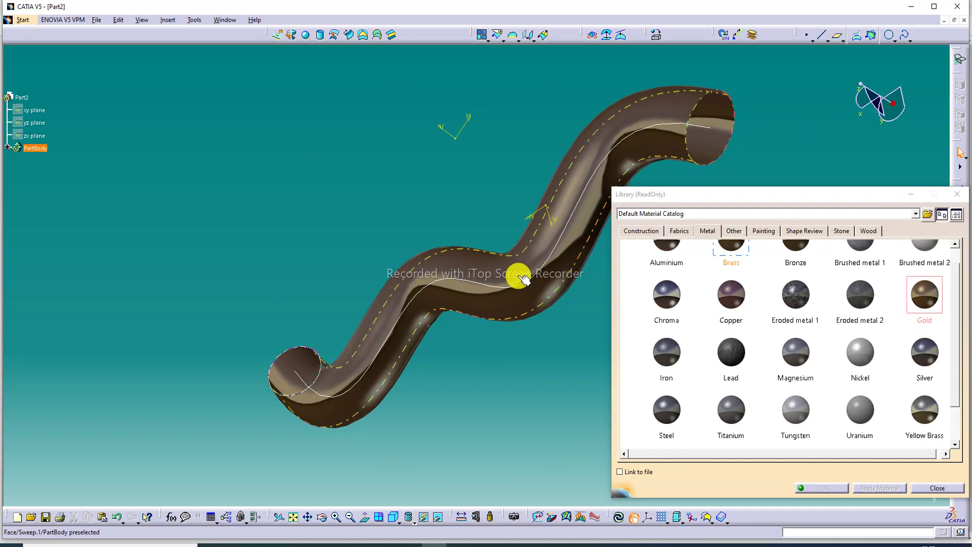
middle_drag(520, 275, 373, 310)
middle_drag(417, 229, 627, 151)
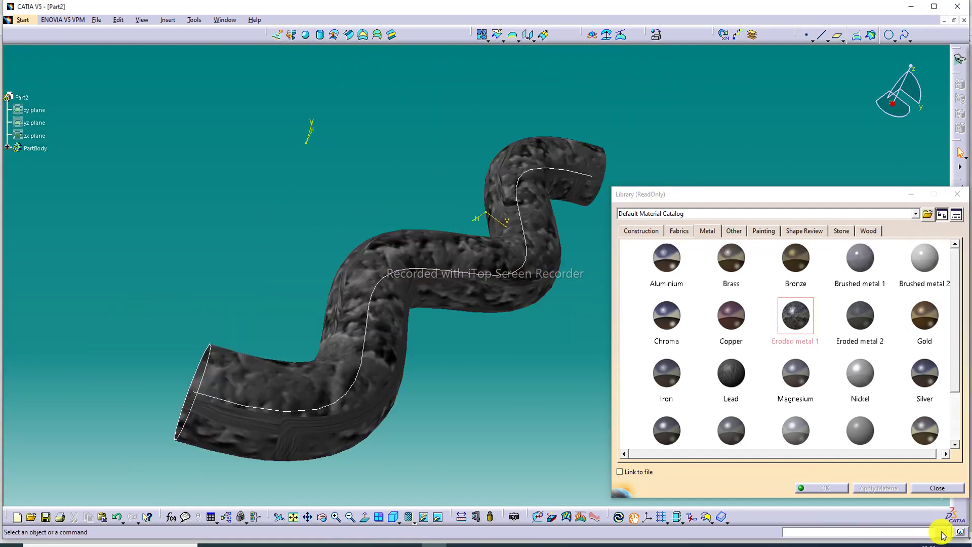
click(585, 311)
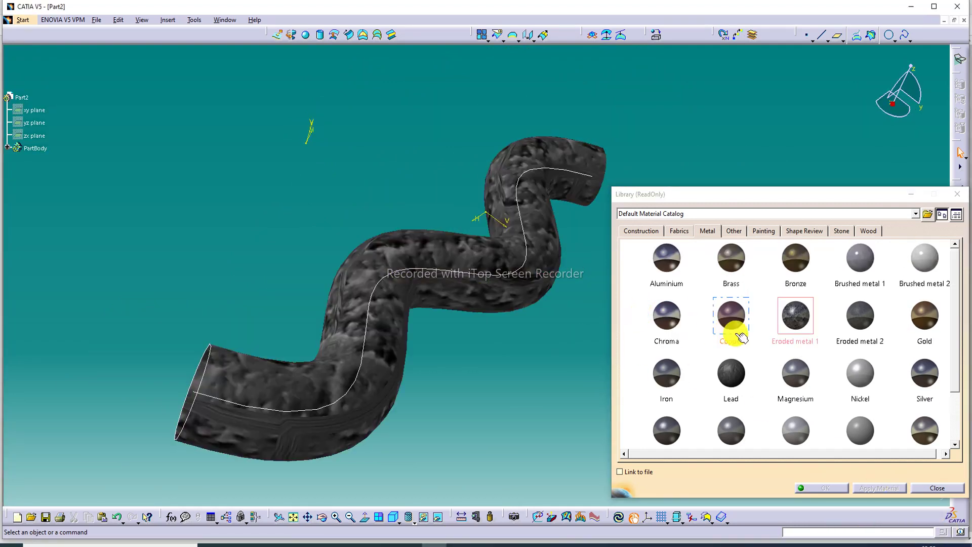
drag(807, 263, 536, 324)
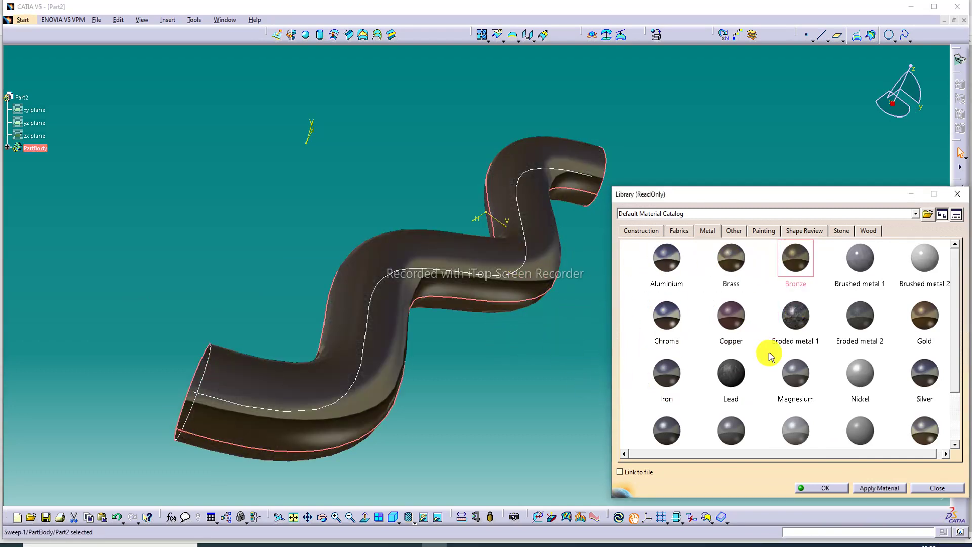
drag(795, 319, 541, 294)
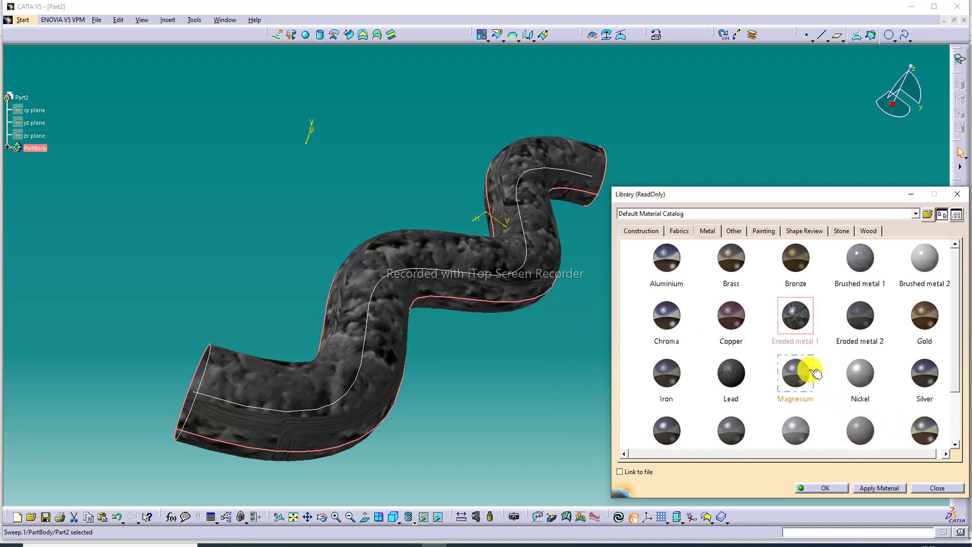
scroll(812, 359, up, 2)
scroll(792, 340, down, 1)
click(924, 298)
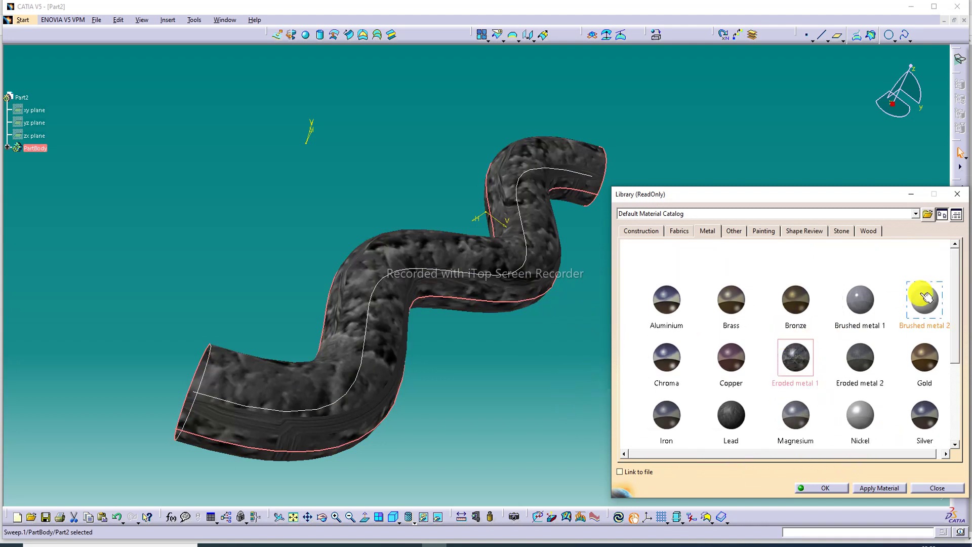
drag(924, 299, 542, 282)
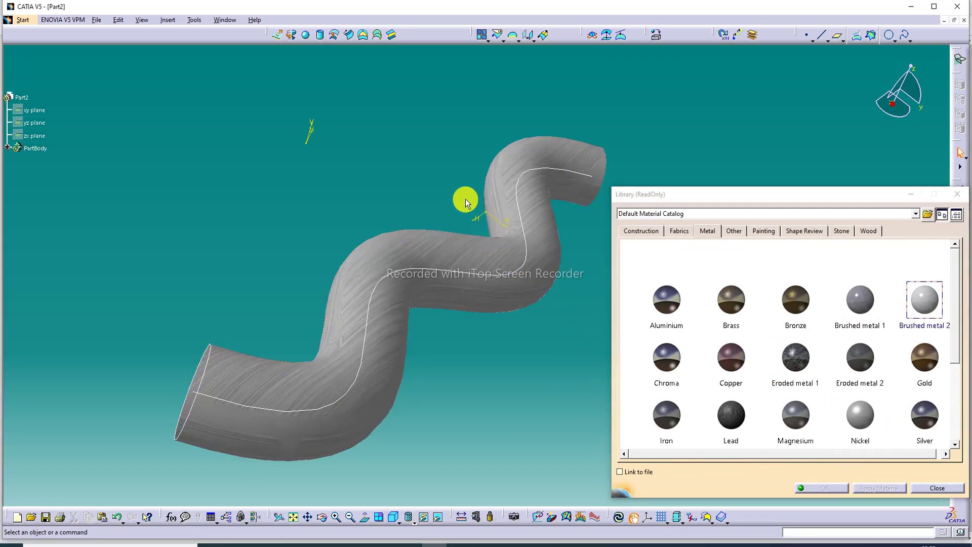
middle_drag(462, 200, 474, 279)
click(924, 372)
drag(860, 299, 555, 318)
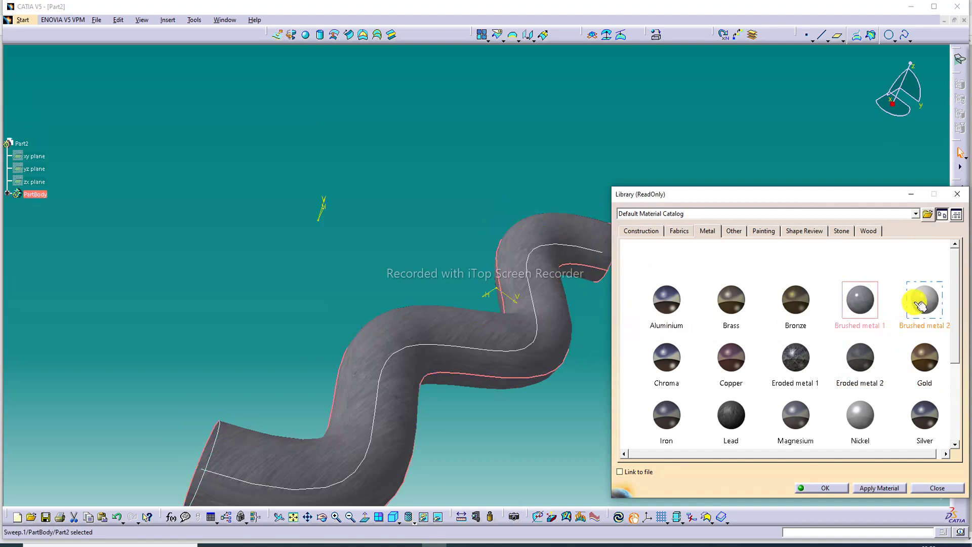
drag(912, 299, 547, 318)
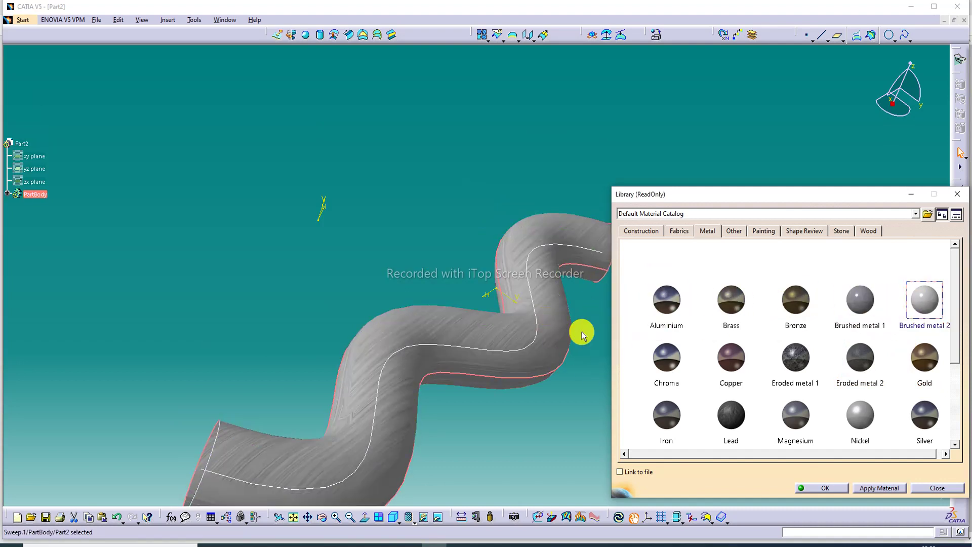
- Confirm the Brushed metal 2 material and close the Library
click(826, 487)
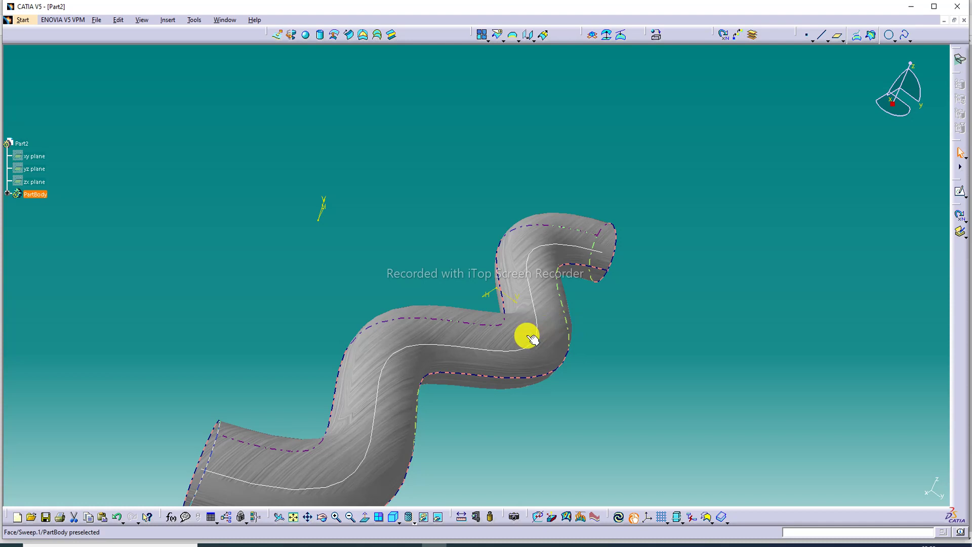
middle_drag(477, 346, 546, 171)
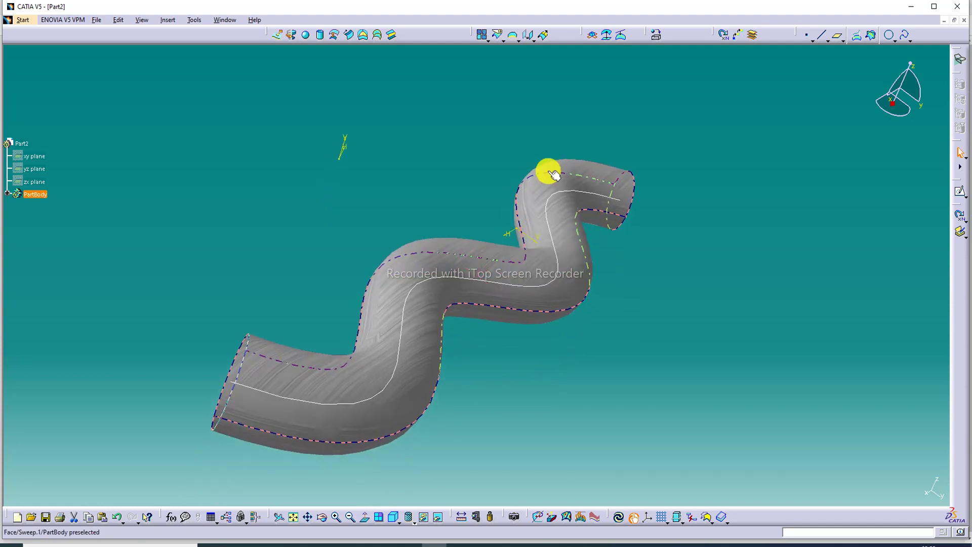
middle_drag(535, 238, 551, 206)
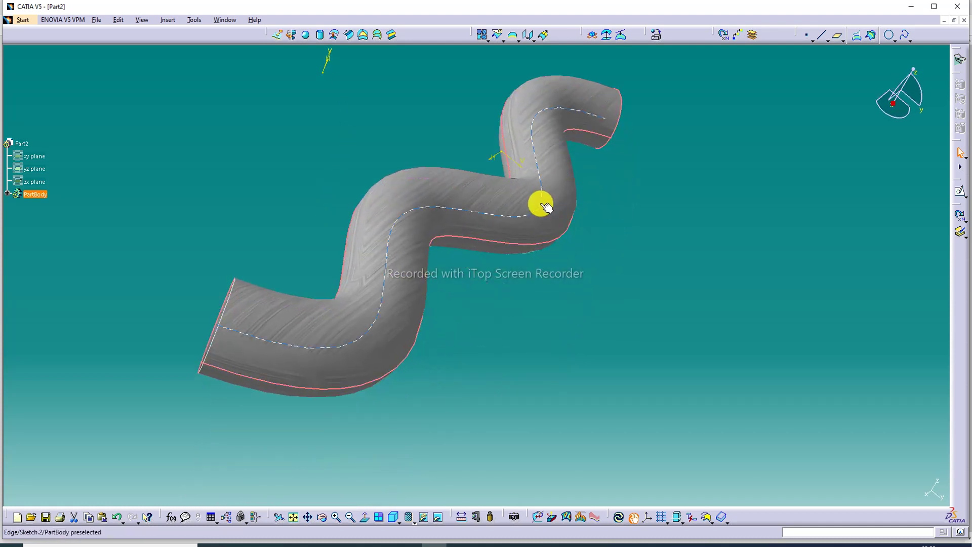
- Hide the wavy guide curve and the circular profile sketch
right_click(541, 204)
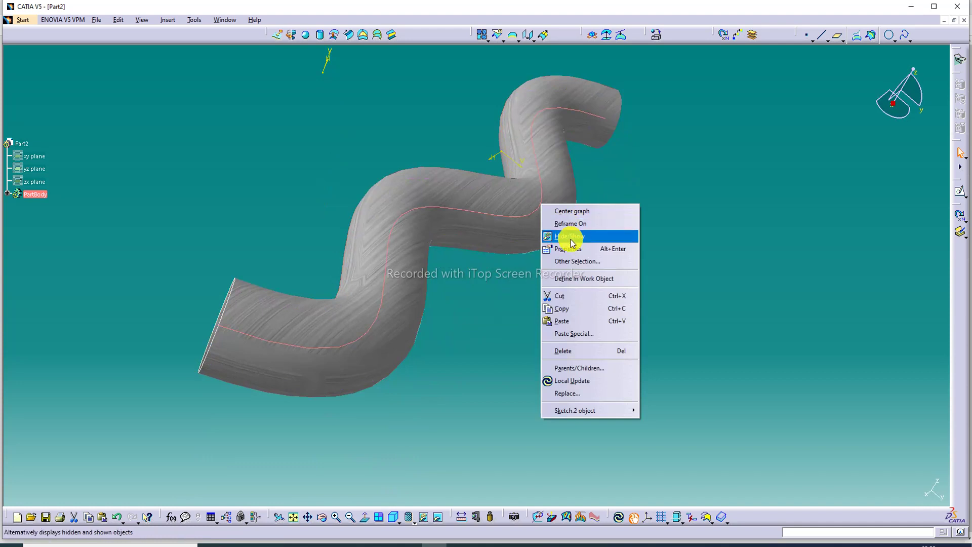
click(569, 235)
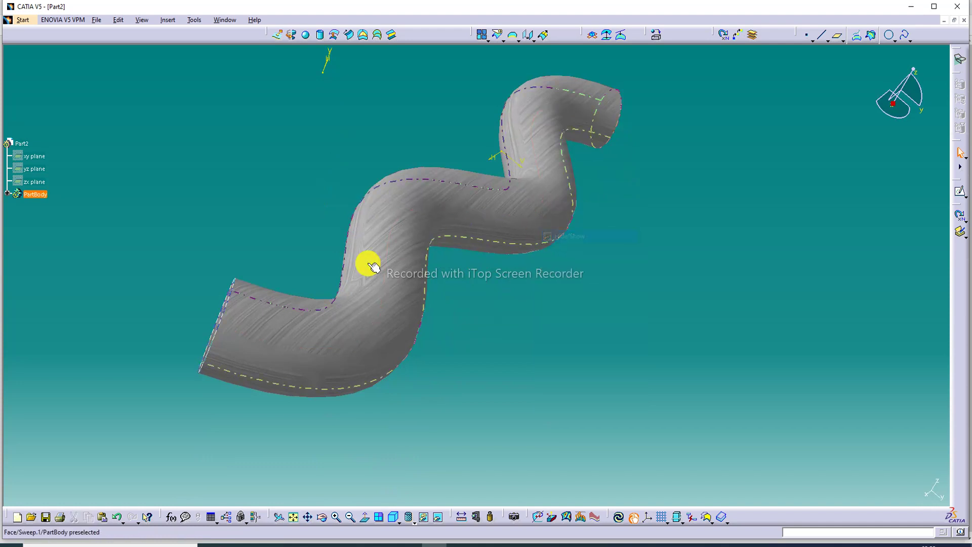
right_click(232, 310)
click(256, 341)
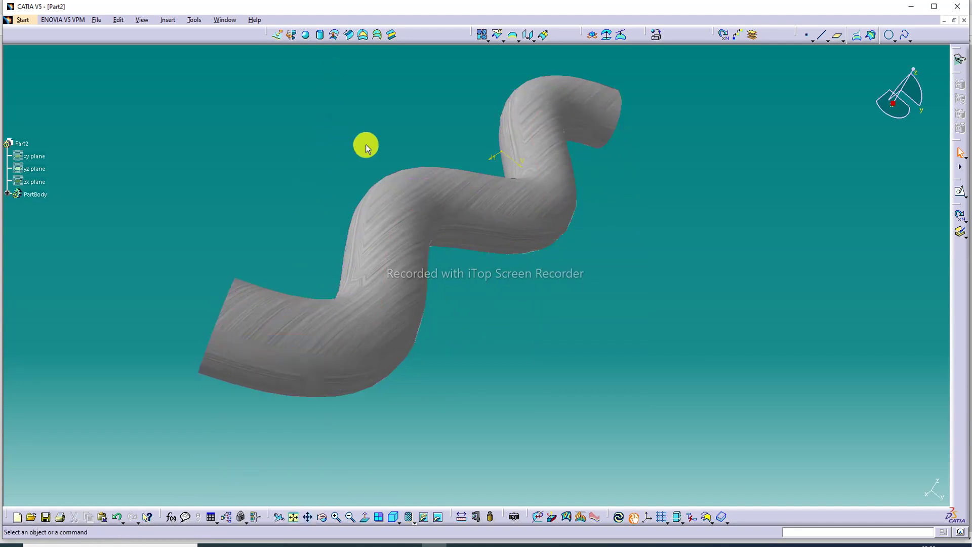
middle_drag(365, 144, 488, 137)
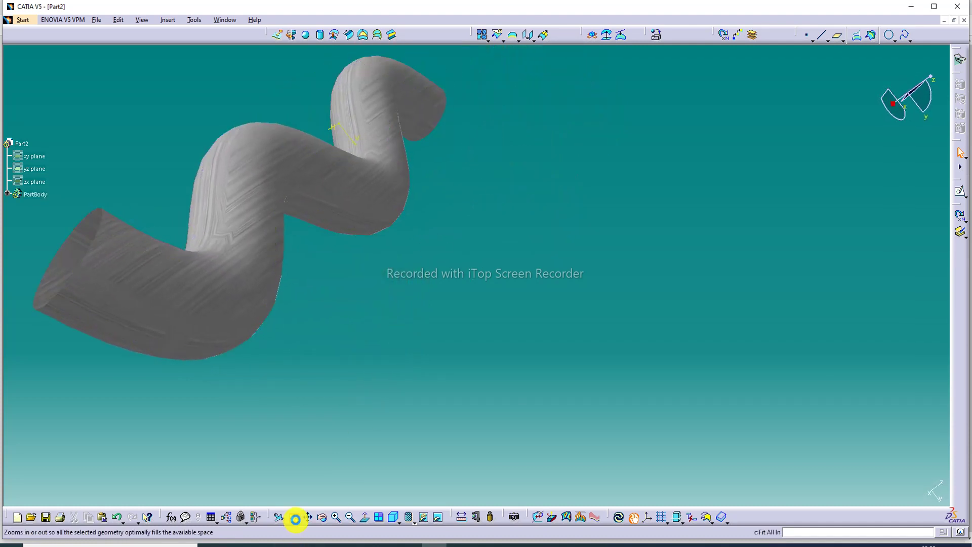
- Fit, zoom and rotate the brushed-metal tube to inspect it from several angles
click(294, 517)
middle_drag(484, 167, 406, 226)
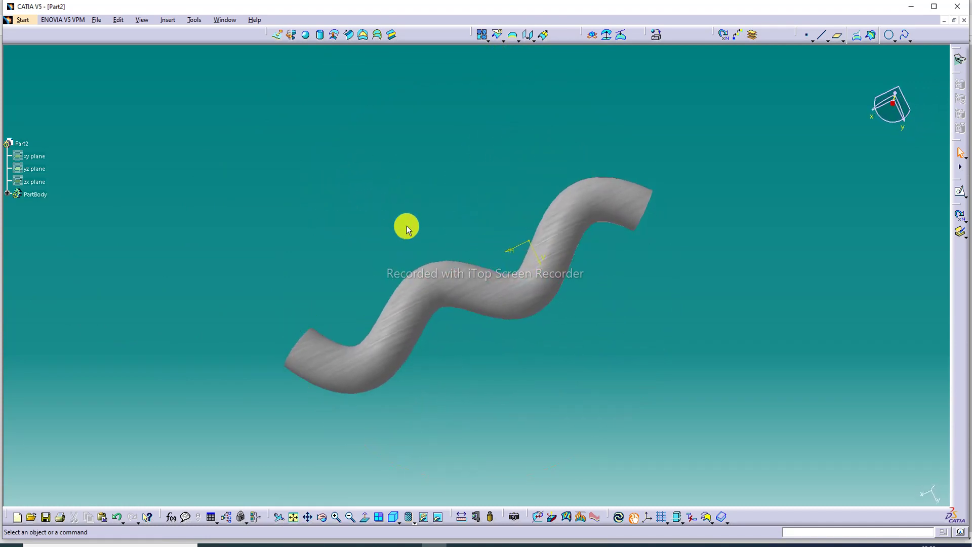
click(336, 516)
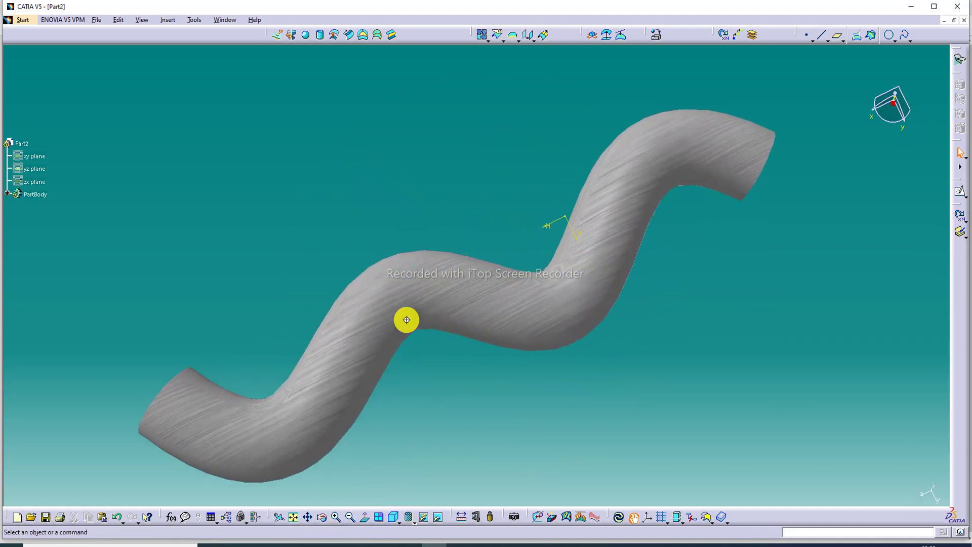
middle_drag(405, 319, 408, 282)
middle_drag(429, 223, 596, 237)
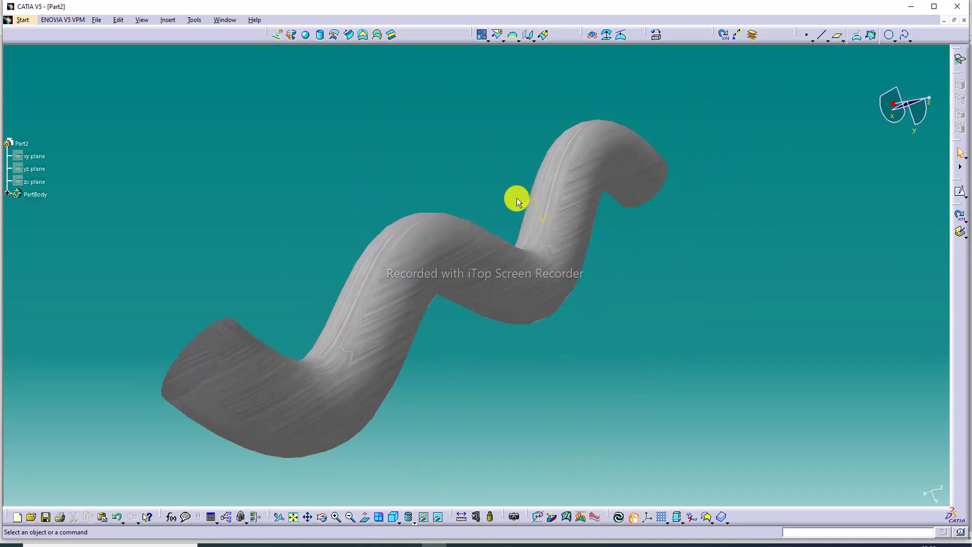
middle_drag(514, 195, 813, 181)
middle_drag(714, 205, 679, 172)
middle_drag(605, 192, 652, 220)
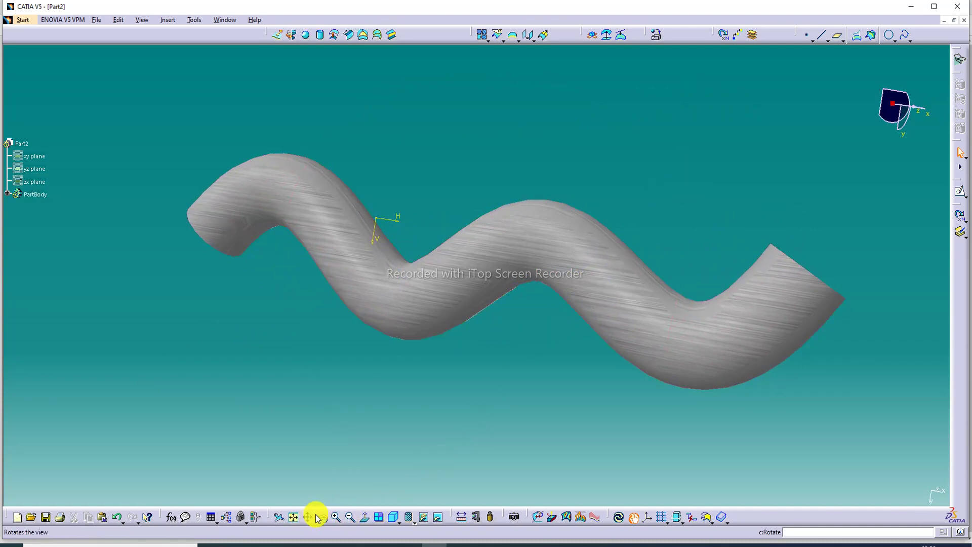
- Refit and zoom the tube, then return to the lecture PDF in Edge
click(295, 516)
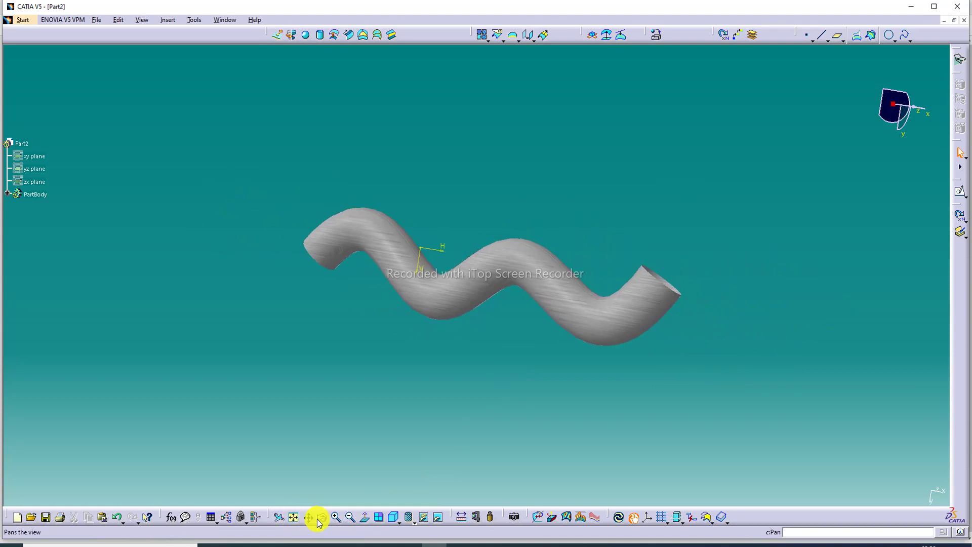
click(337, 517)
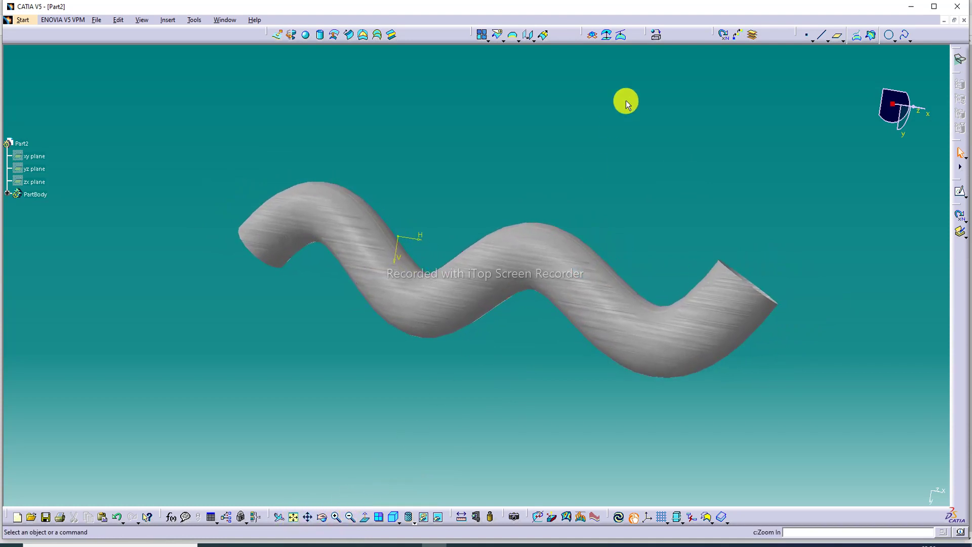
mouse_move(616, 114)
middle_down()
mouse_move(602, 150)
mouse_move(614, 128)
mouse_move(606, 114)
middle_up()
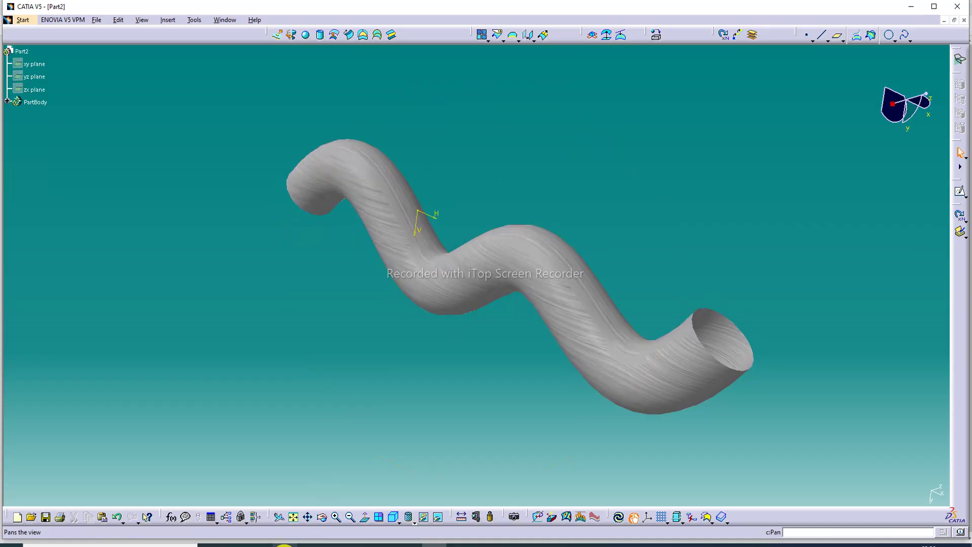
click(283, 544)
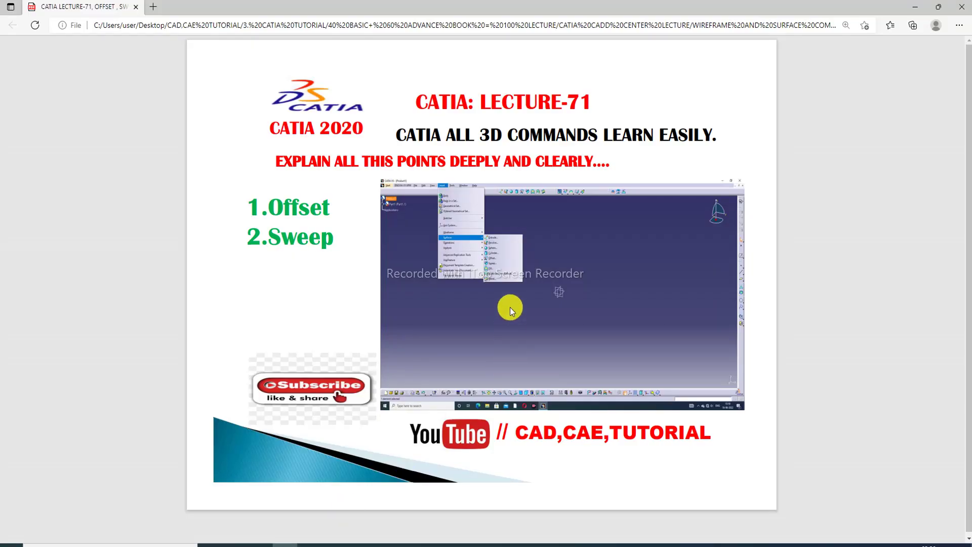